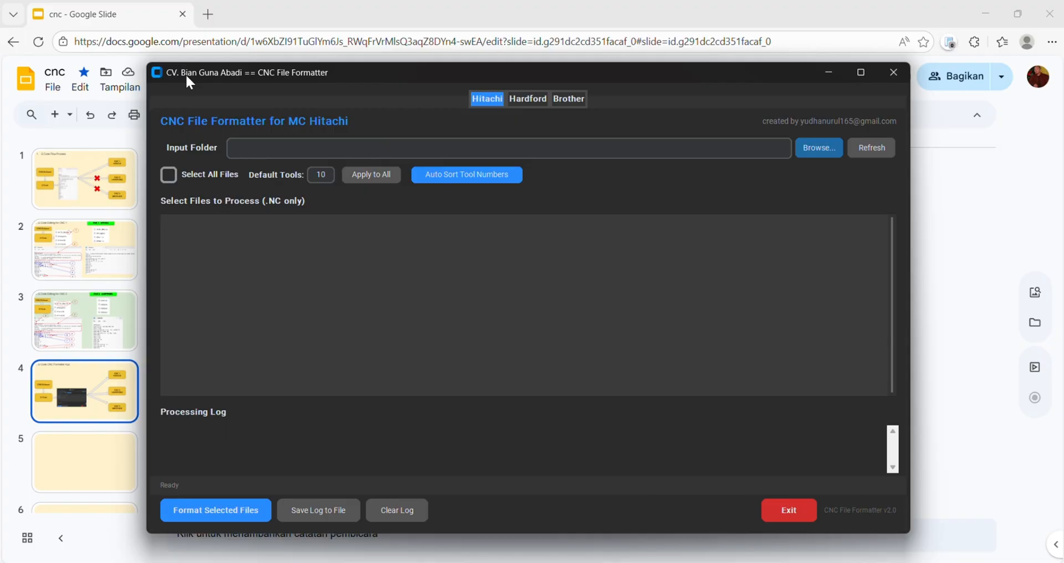
{"action": "left_click_drag", "start_coordinate": [187, 77], "coordinate": [429, 73]}
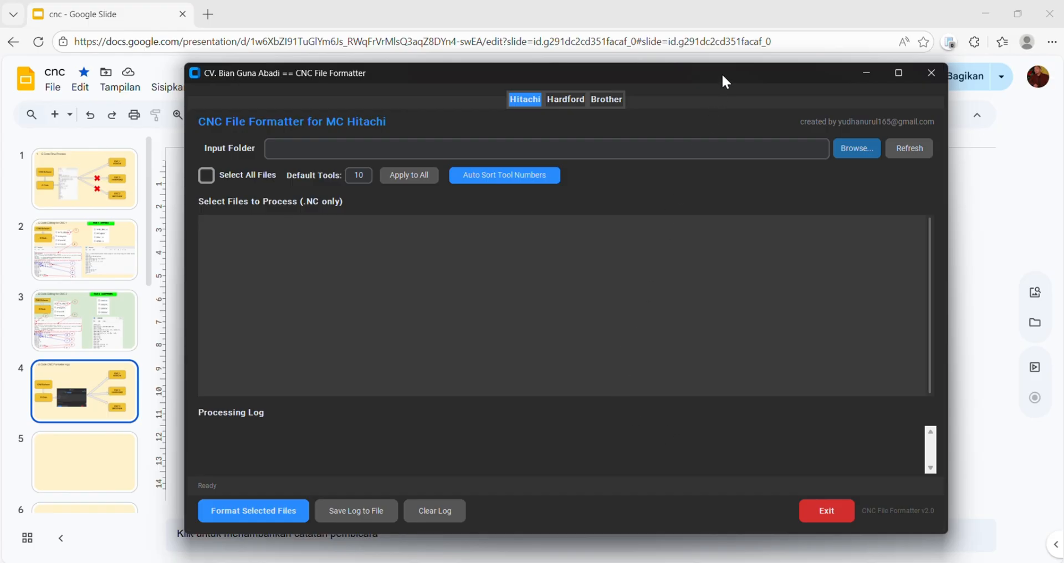
{"action": "mouse_move", "coordinate": [722, 73]}
{"action": "left_mouse_down"}
{"action": "mouse_move", "coordinate": [744, 68]}
{"action": "mouse_move", "coordinate": [723, 68]}
{"action": "left_mouse_up"}
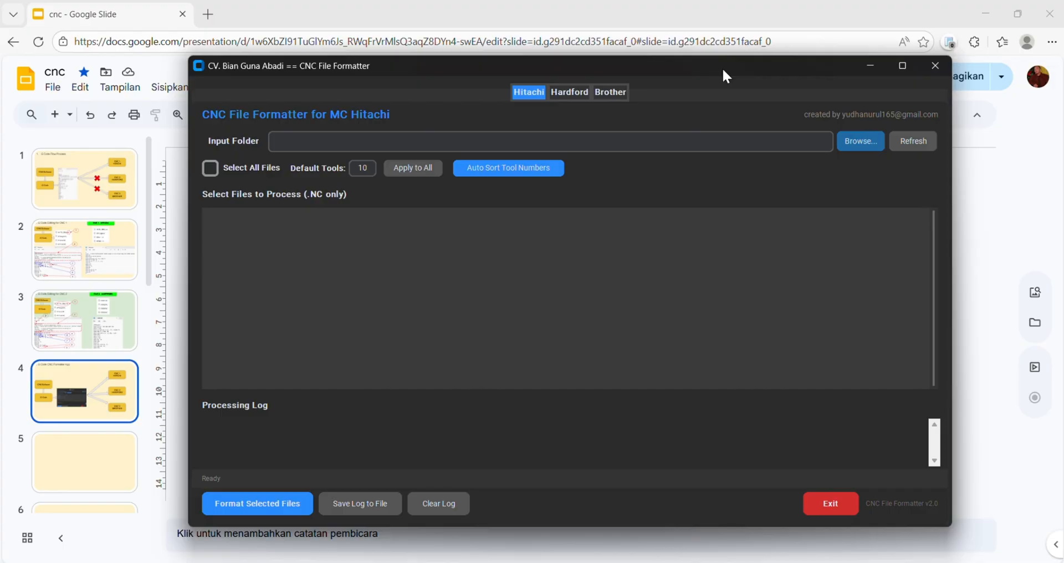
{"action": "left_click_drag", "start_coordinate": [721, 68], "coordinate": [699, 68]}
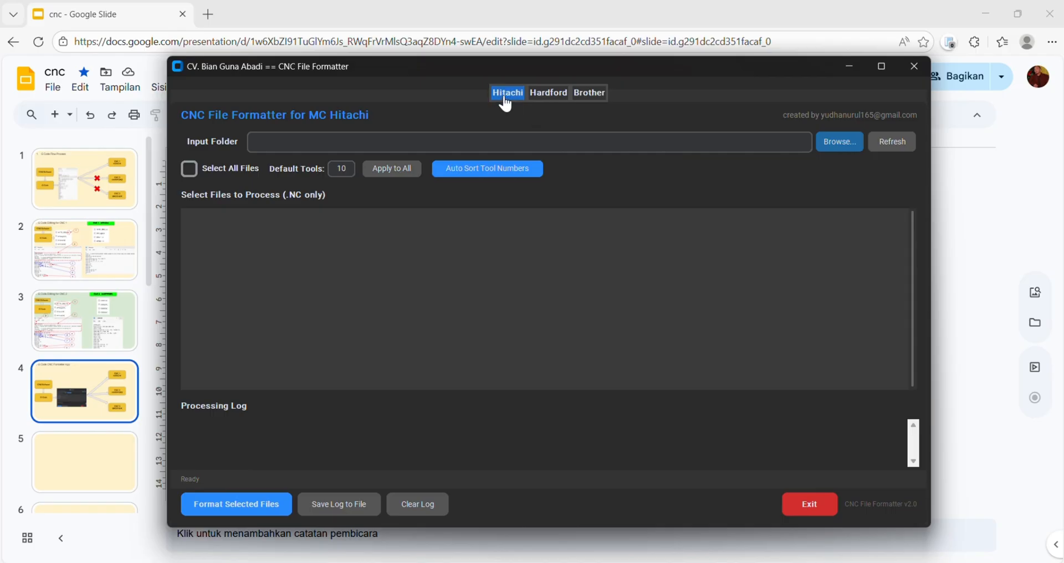
- Look through the Hardford and Brother formatter pages and return to the Hitachi one
{"action": "left_click", "coordinate": [551, 98]}
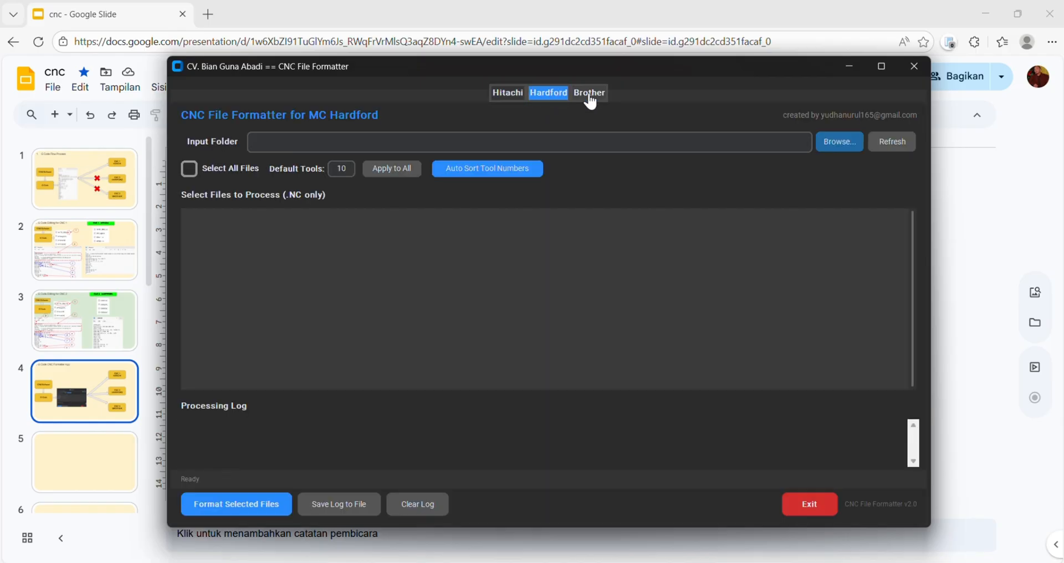
{"action": "left_click", "coordinate": [591, 101]}
{"action": "left_click", "coordinate": [552, 95]}
{"action": "left_click", "coordinate": [522, 95]}
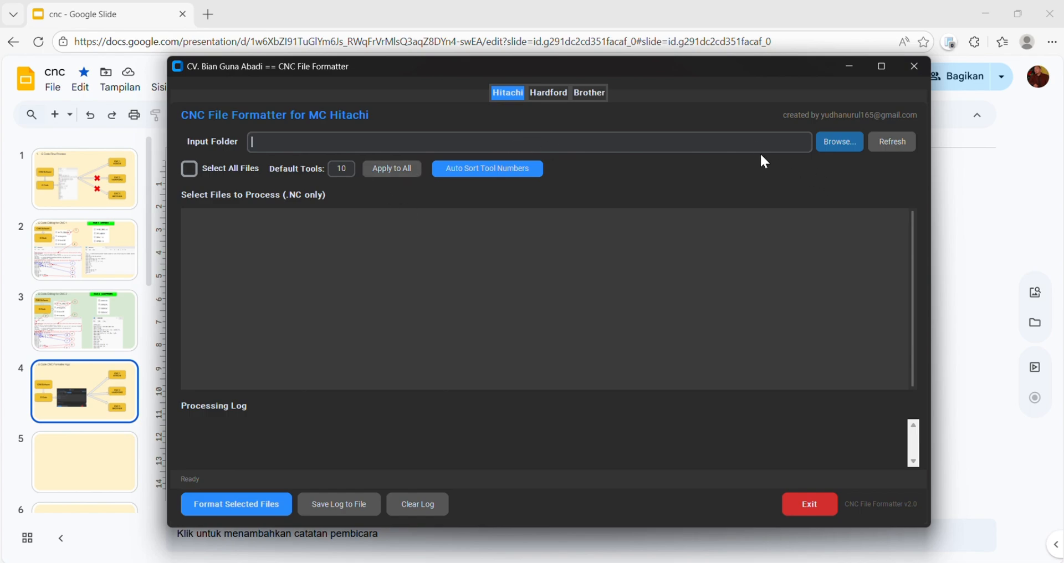
{"action": "left_click_drag", "start_coordinate": [724, 66], "coordinate": [725, 57]}
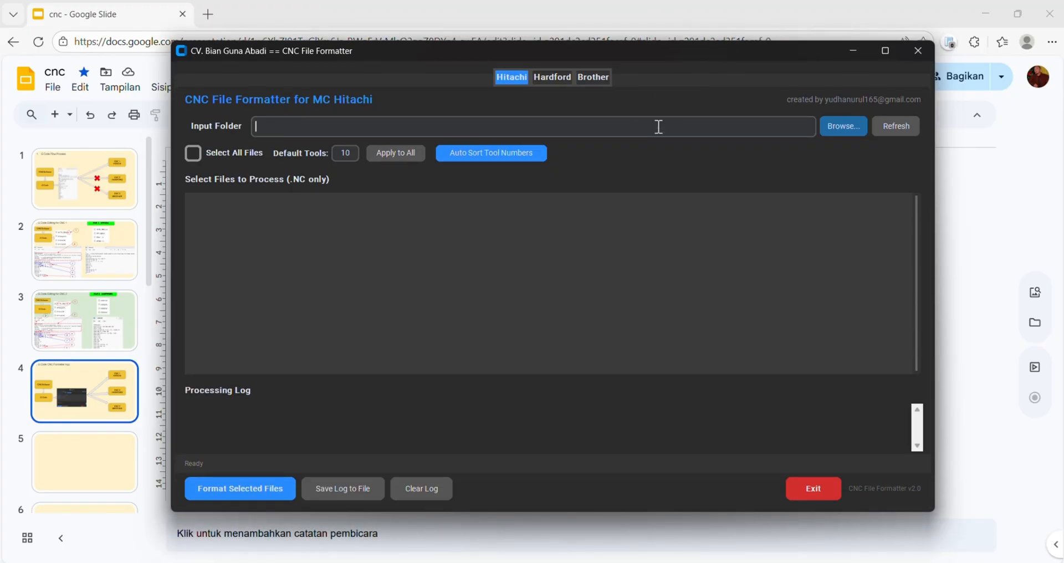
- Copy the Mold folder's path from File Explorer and enter D:\S & M\G_Code_Formater\Study\Mold as the formatter's input folder
{"action": "left_click", "coordinate": [834, 129]}
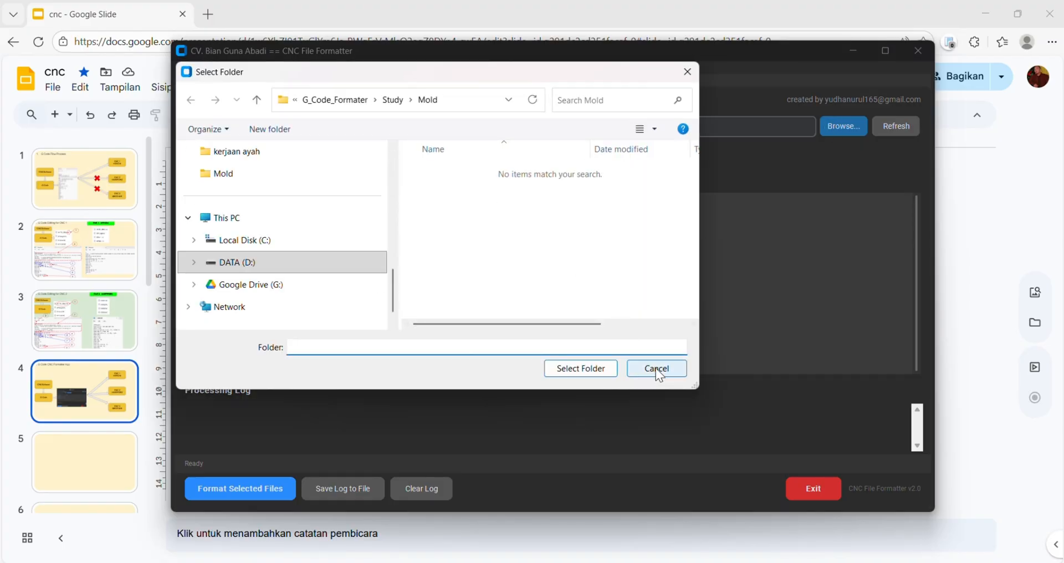
{"action": "left_click", "coordinate": [656, 368]}
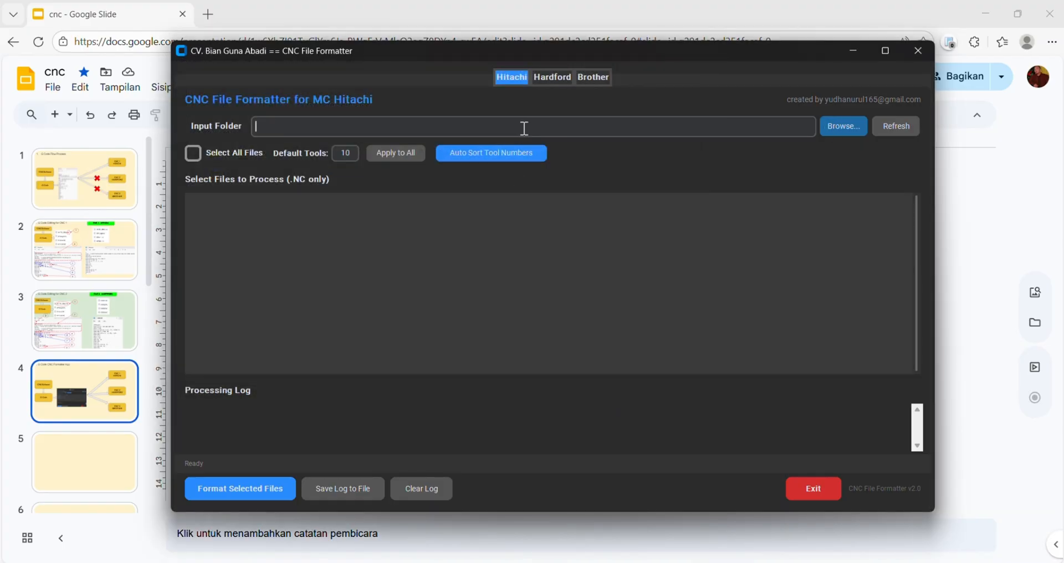
{"action": "left_click", "coordinate": [521, 562]}
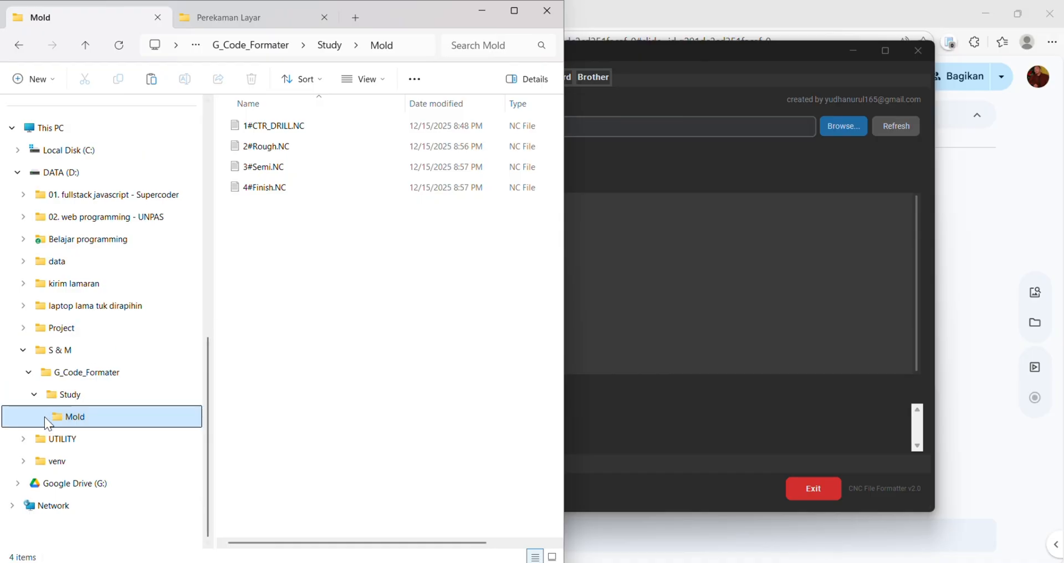
{"action": "left_click", "coordinate": [83, 394]}
{"action": "left_click", "coordinate": [79, 421]}
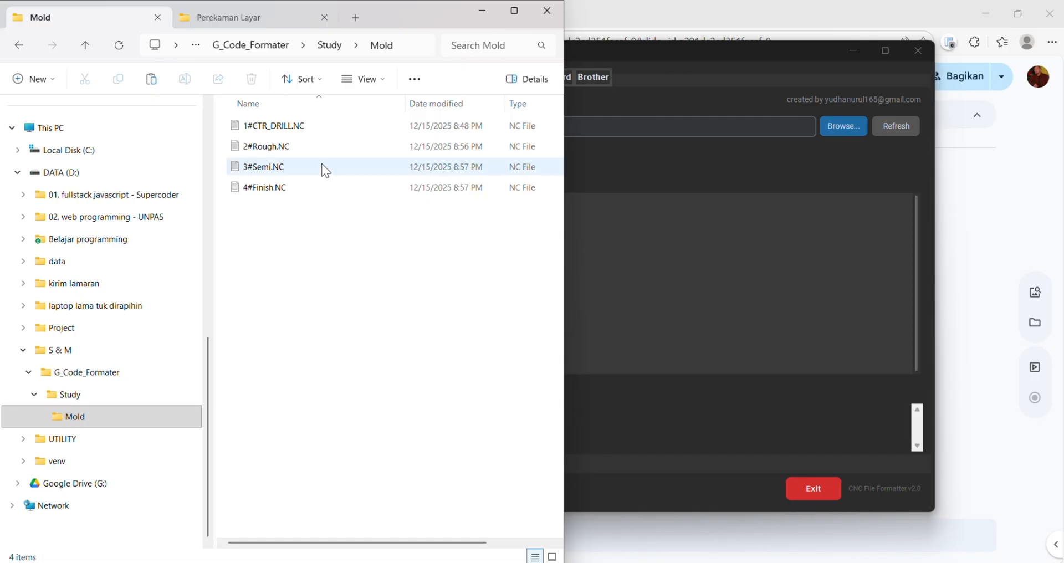
{"action": "left_click", "coordinate": [410, 41]}
{"action": "key", "text": "ctrl+c"}
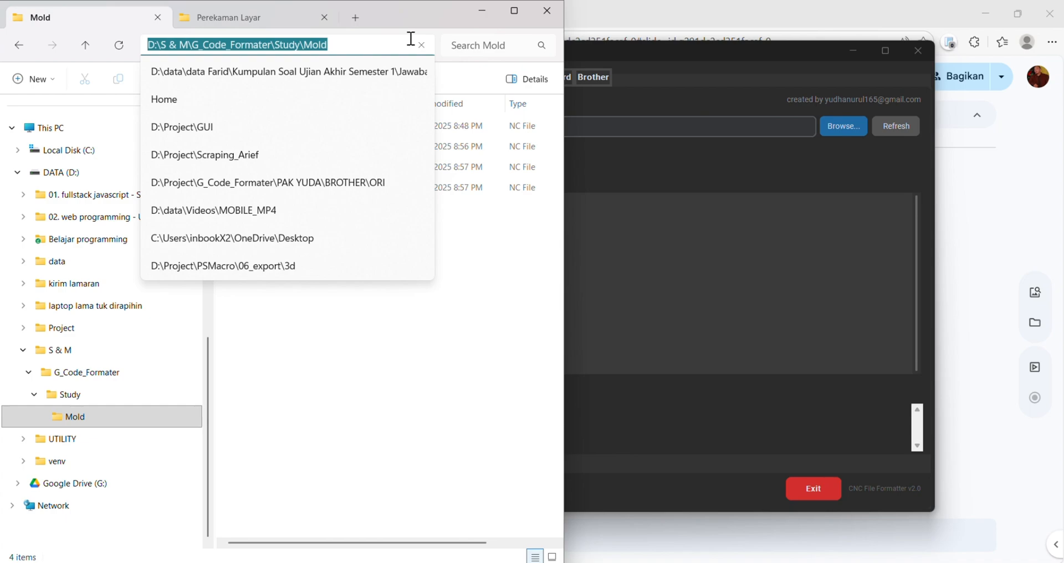
{"action": "left_click", "coordinate": [654, 147]}
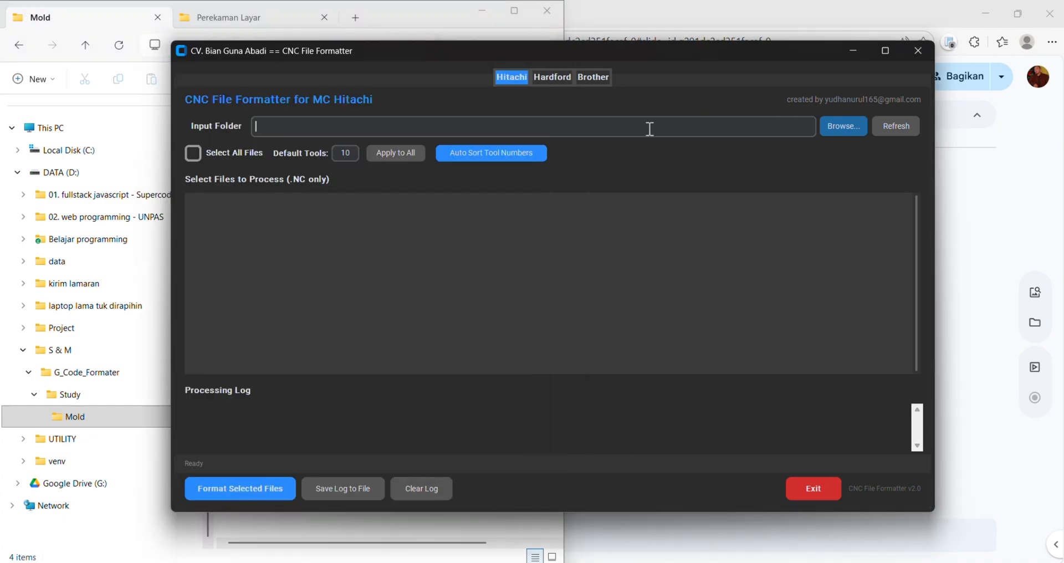
{"action": "key", "text": "ctrl+v"}
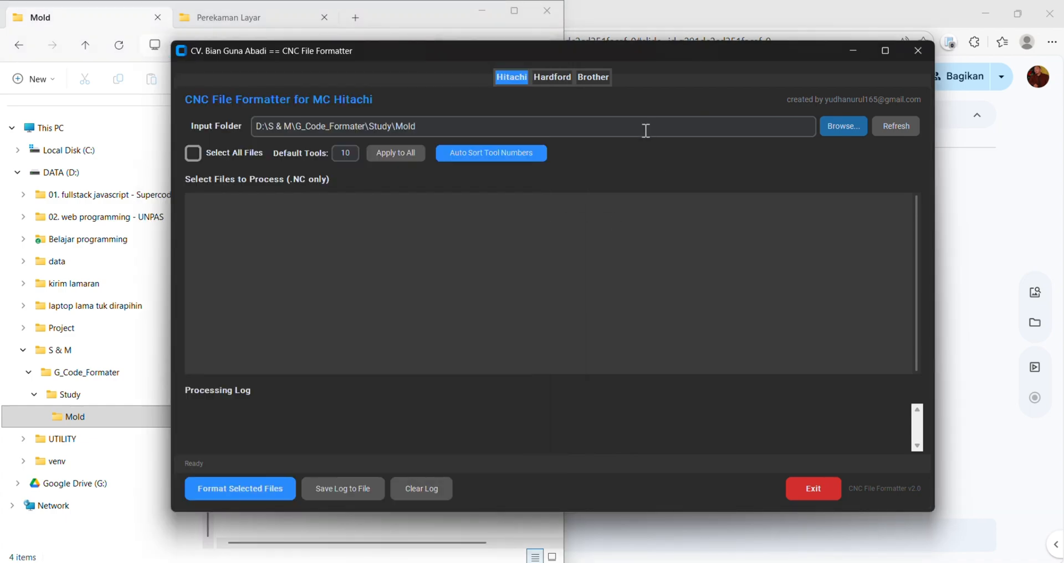
- Load the NC files from the input folder and select all of them for processing
{"action": "left_click", "coordinate": [833, 139]}
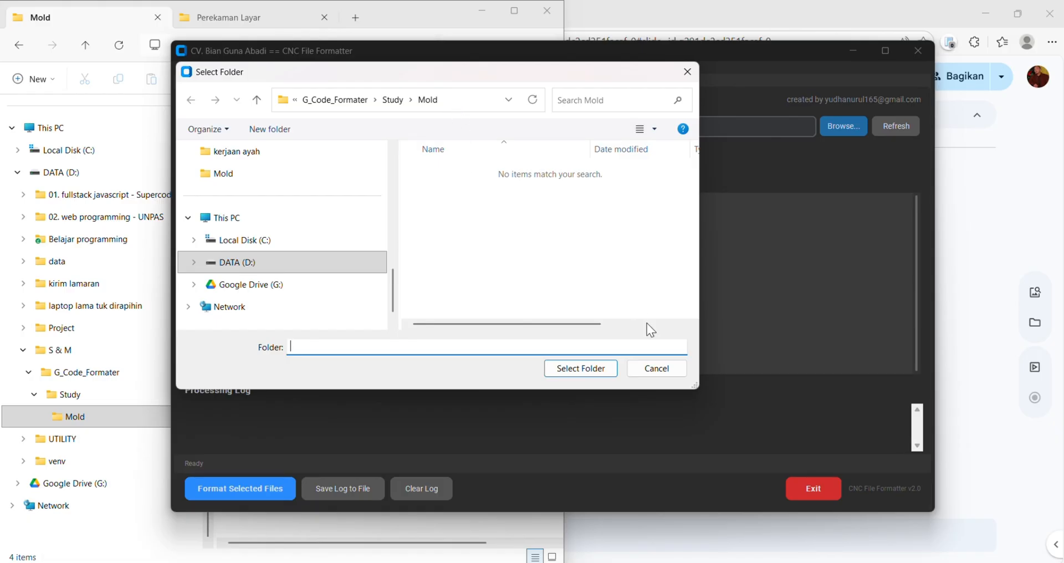
{"action": "left_click", "coordinate": [676, 371]}
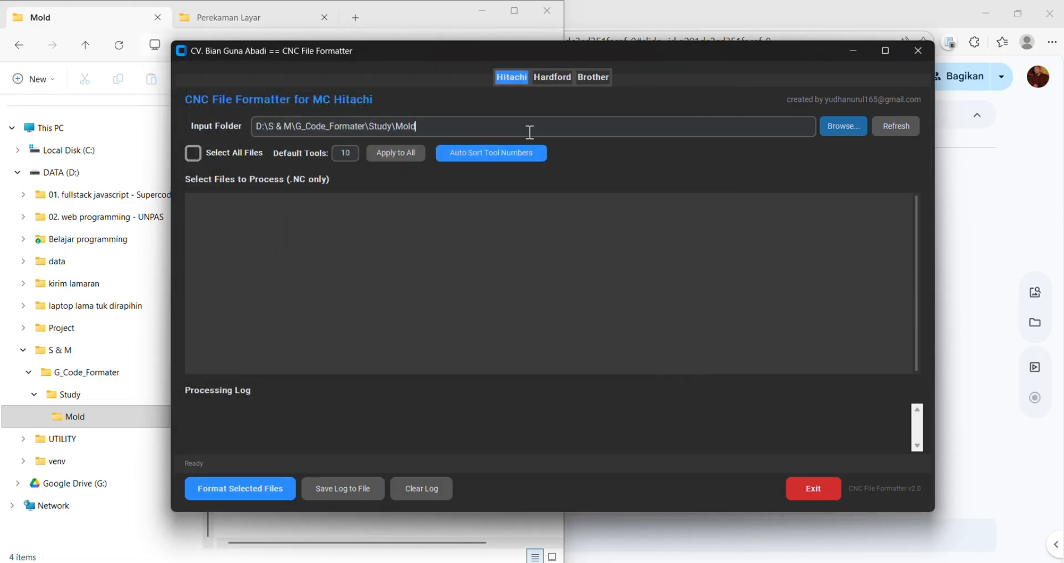
{"action": "left_click", "coordinate": [895, 132]}
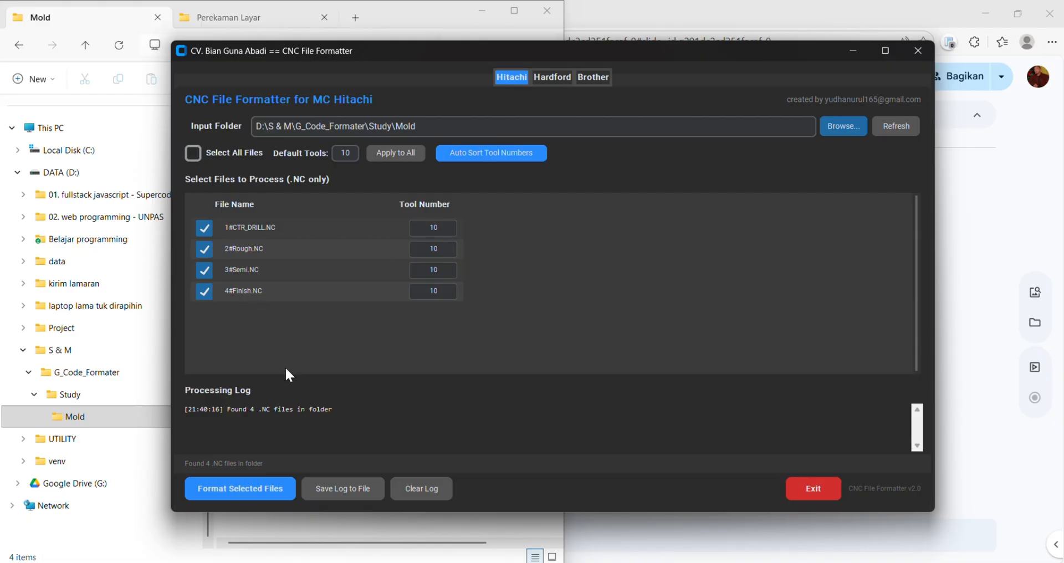
{"action": "left_click", "coordinate": [244, 160]}
- Switch to the Google Slides presentation and examine slide 3, G Code Editing for CNC 2
{"action": "mouse_move", "coordinate": [748, 562]}
{"action": "left_click", "coordinate": [748, 516]}
{"action": "left_click", "coordinate": [85, 320]}
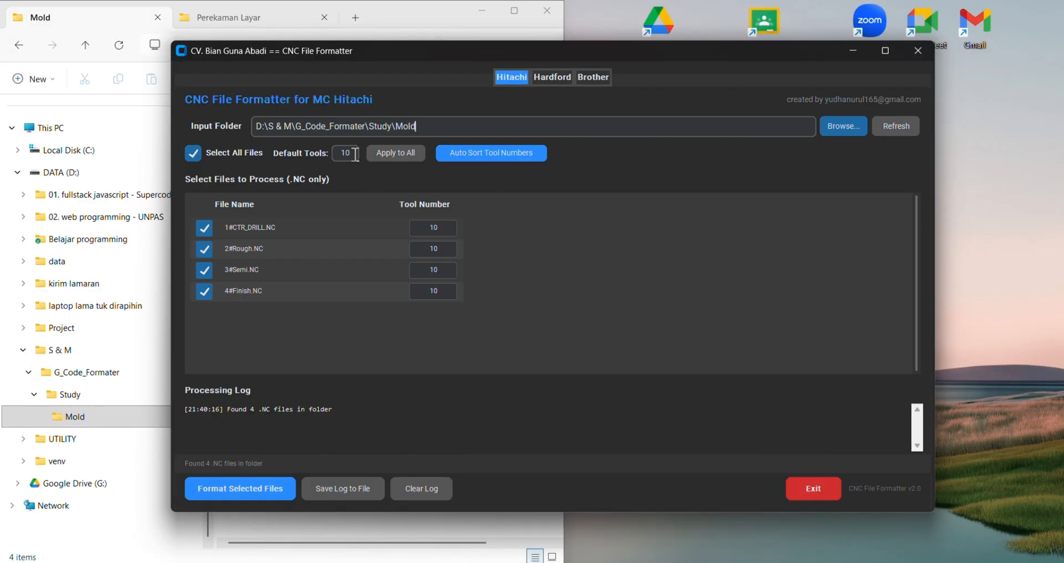
- In the CNC File Formatter, set the default tool number to 1 and apply it to all files
{"action": "left_click_drag", "start_coordinate": [356, 154], "coordinate": [330, 154]}
{"action": "left_click", "coordinate": [394, 156]}
{"action": "mouse_move", "coordinate": [718, 562]}
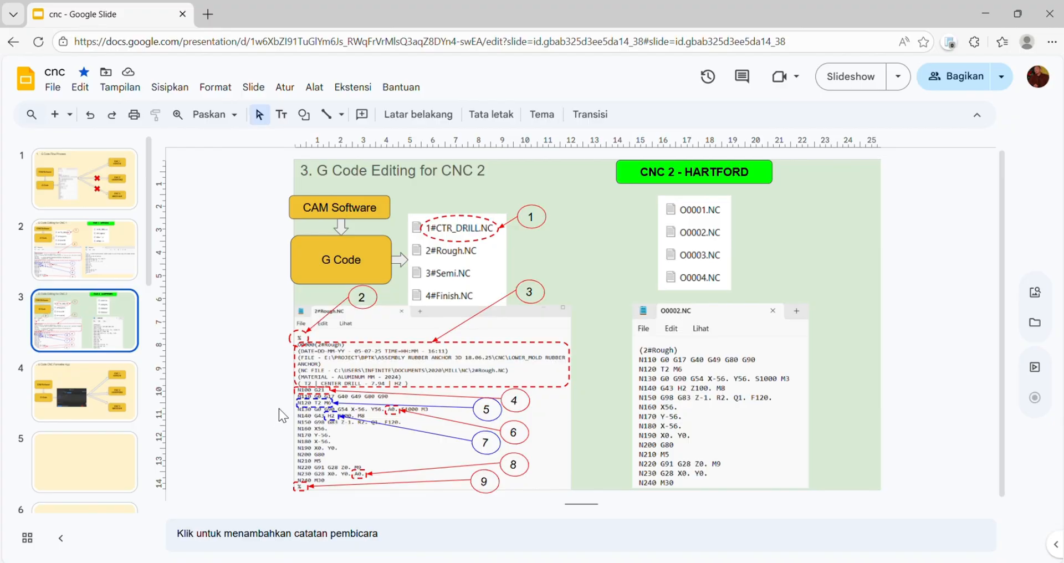
{"action": "left_click", "coordinate": [654, 562]}
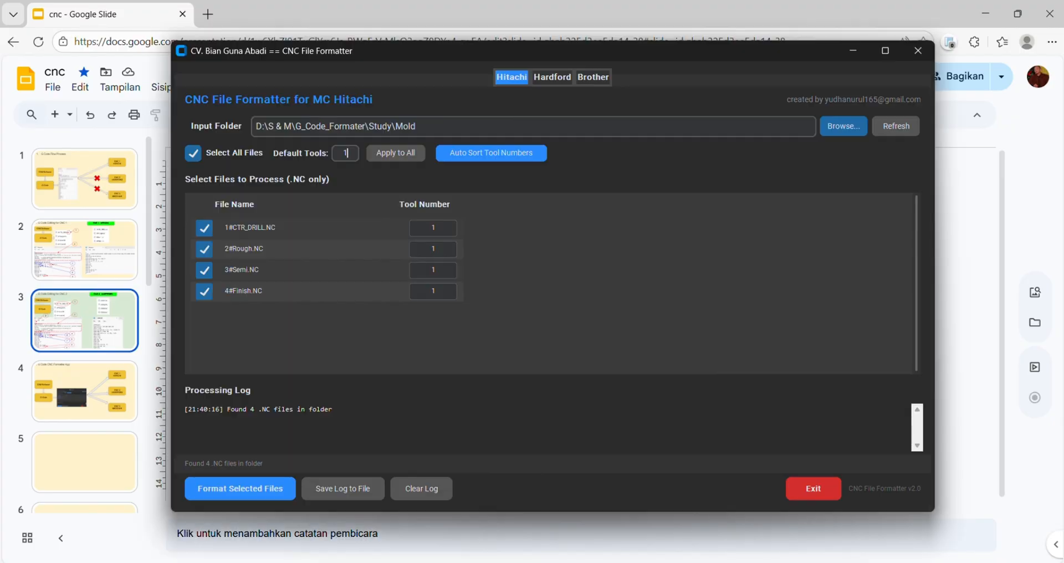
- Auto-sort the files' tool numbers in sequence with 1 as the default tool
{"action": "double_click", "coordinate": [335, 157]}
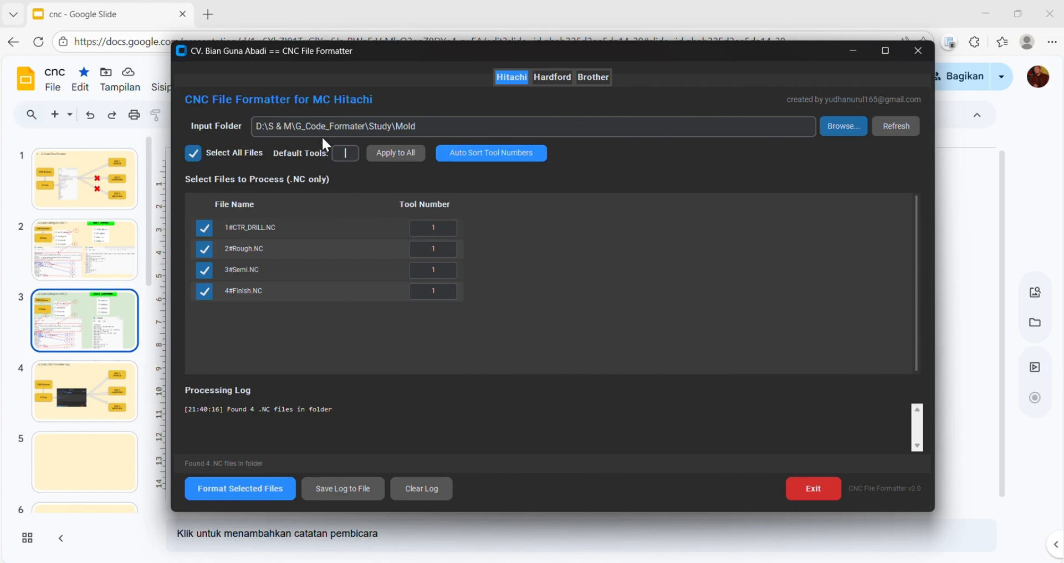
{"action": "left_click_drag", "start_coordinate": [444, 230], "coordinate": [394, 285]}
{"action": "key", "text": "BackSpace"}
{"action": "key", "text": "BackSpace"}
{"action": "key", "text": "BackSpace"}
{"action": "key", "text": "BackSpace"}
{"action": "left_click", "coordinate": [488, 161]}
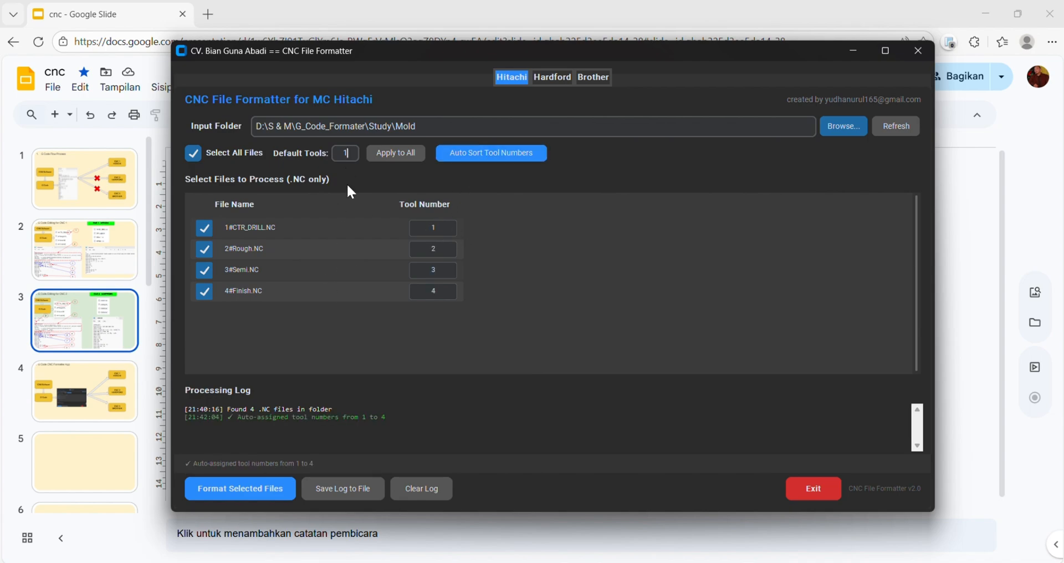
- Auto-sort the tool numbers starting from default tool 11 and format the selected files for MC Hitachi
{"action": "left_click_drag", "start_coordinate": [354, 153], "coordinate": [329, 160]}
{"action": "left_click", "coordinate": [494, 166]}
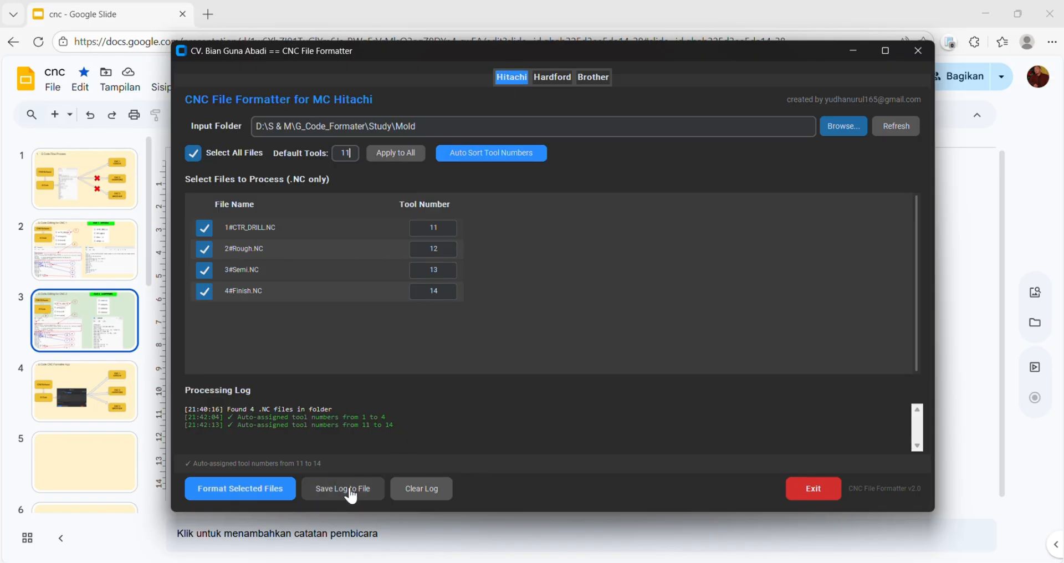
{"action": "left_click", "coordinate": [262, 489]}
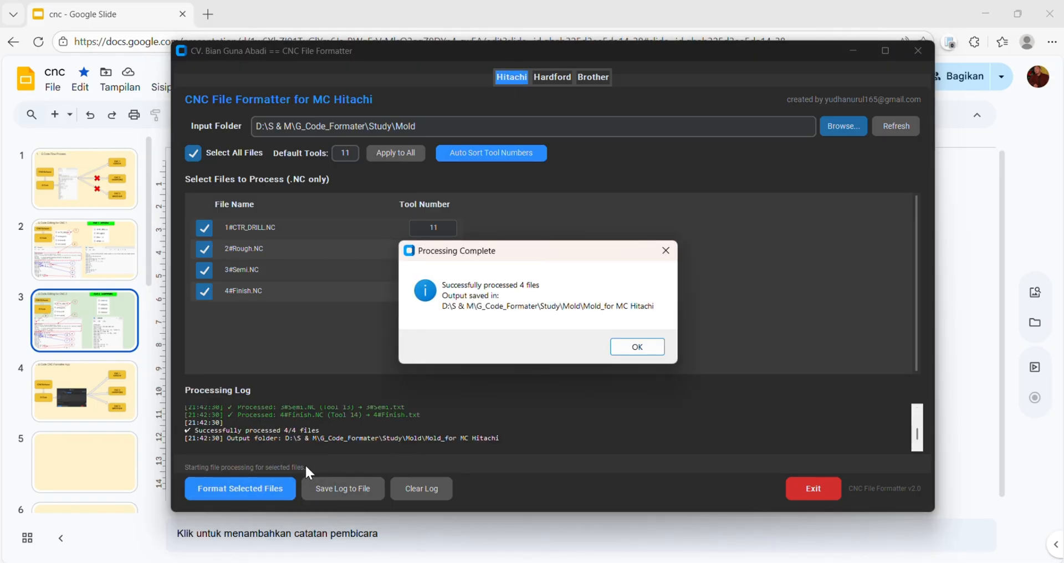
{"action": "left_click", "coordinate": [638, 348]}
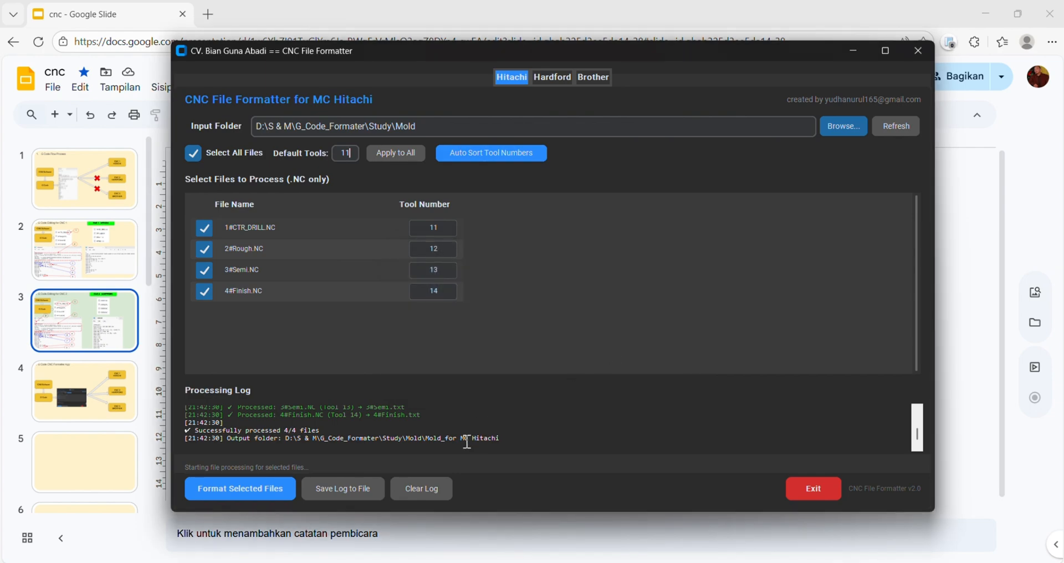
- Switch to File Explorer and compare the files in Mold with those in its Mold_for MC Hitachi subfolder
{"action": "mouse_move", "coordinate": [718, 561]}
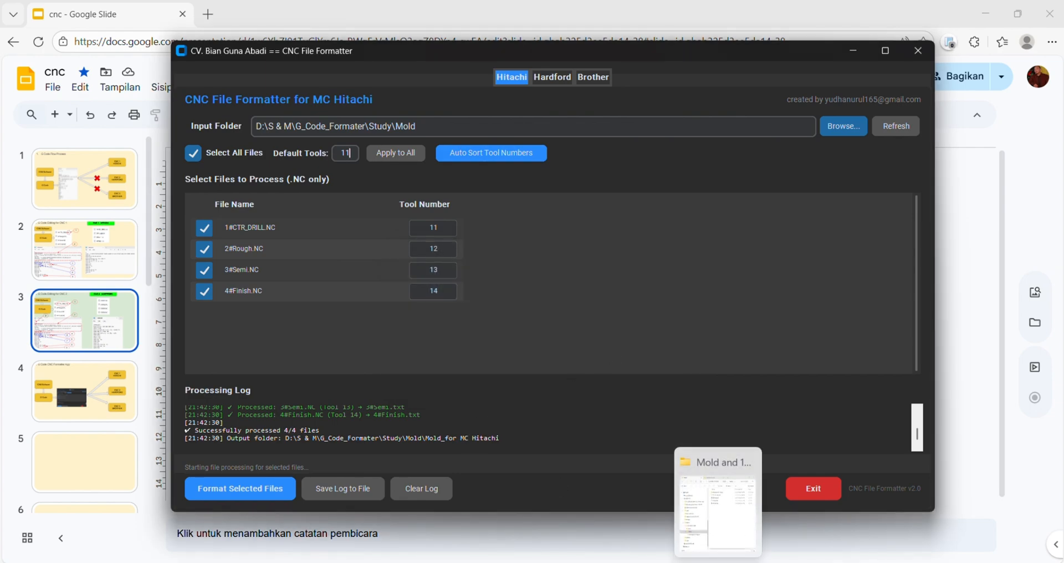
{"action": "left_click", "coordinate": [718, 560]}
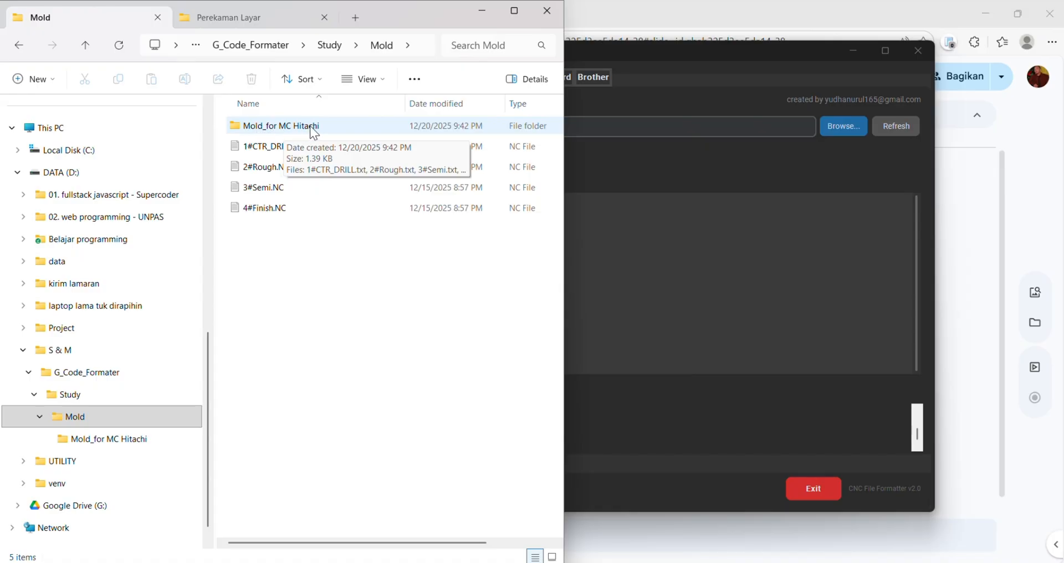
{"action": "left_click", "coordinate": [147, 441]}
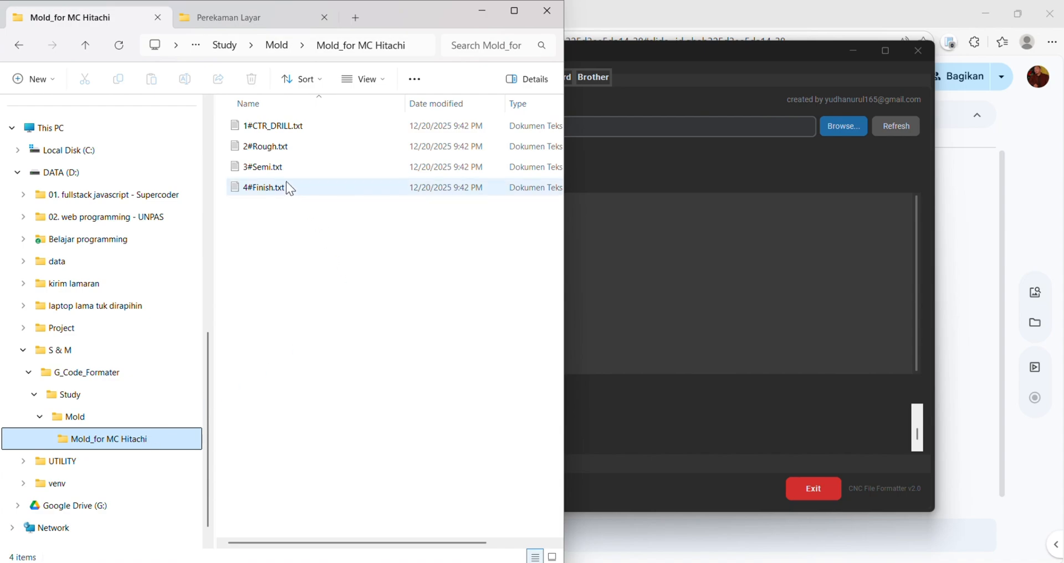
{"action": "left_click", "coordinate": [75, 416]}
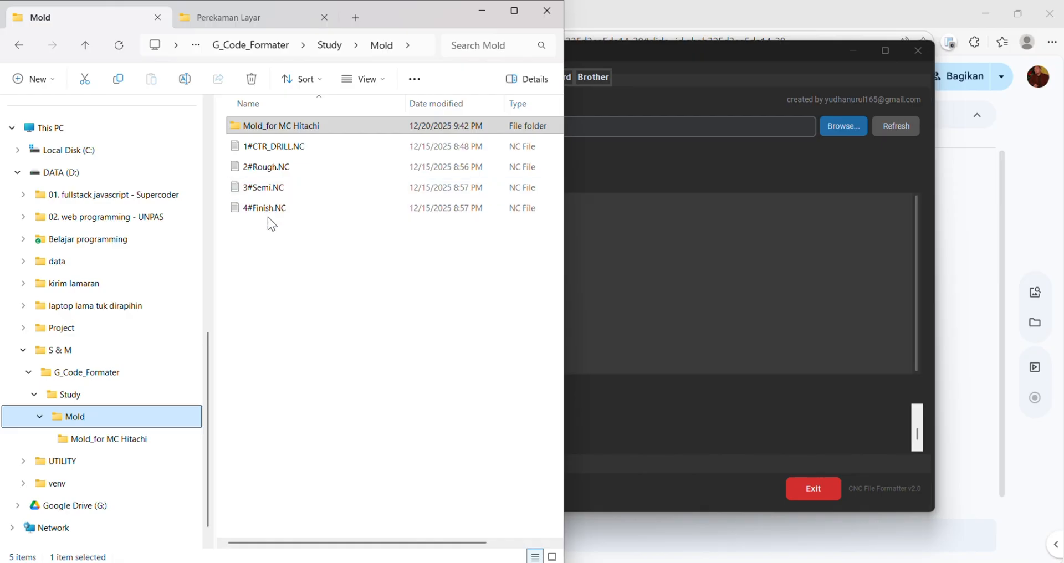
{"action": "left_click", "coordinate": [110, 444]}
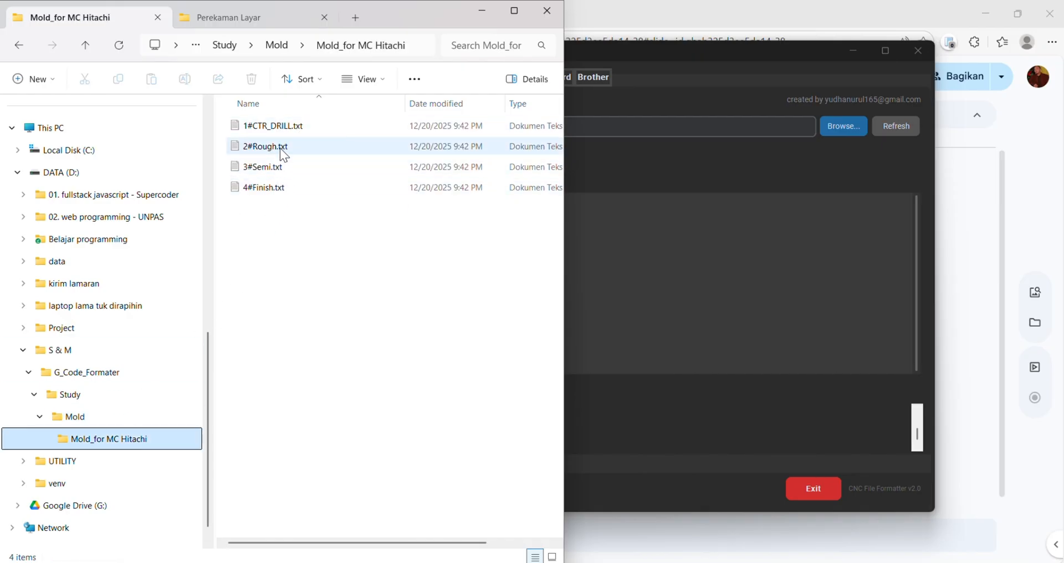
- Open the original 1#CTR_DRILL.NC from the Mold folder in the text editor to view its G-code
{"action": "left_click", "coordinate": [89, 418]}
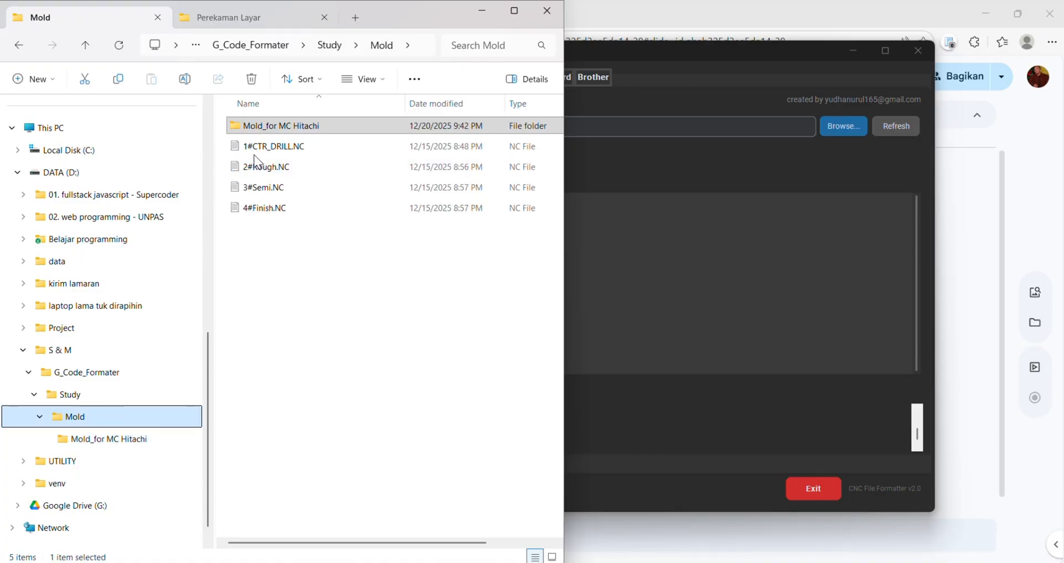
{"action": "left_click", "coordinate": [273, 149]}
{"action": "double_click", "coordinate": [273, 147]}
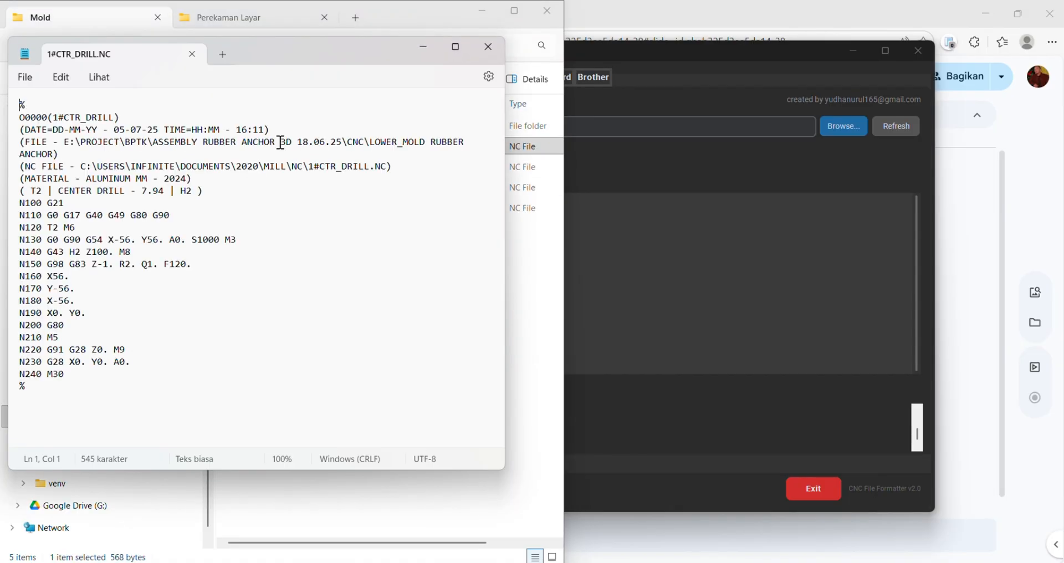
{"action": "left_click_drag", "start_coordinate": [314, 50], "coordinate": [407, 45]}
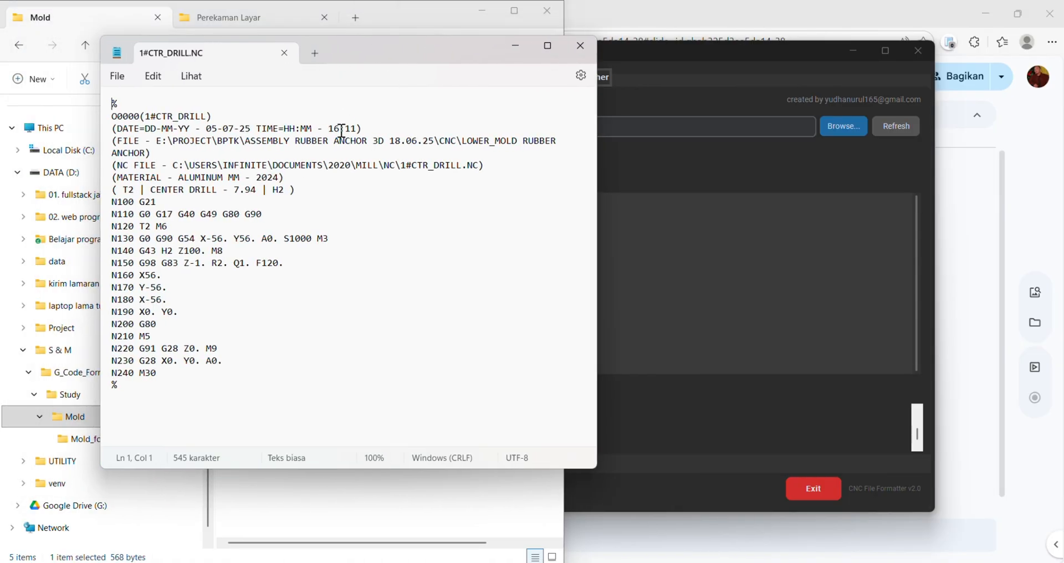
- Open the formatted 1#CTR_DRILL.txt from the Mold_for MC Hitachi folder to compare it with the original
{"action": "left_click", "coordinate": [205, 480]}
{"action": "left_click", "coordinate": [119, 441]}
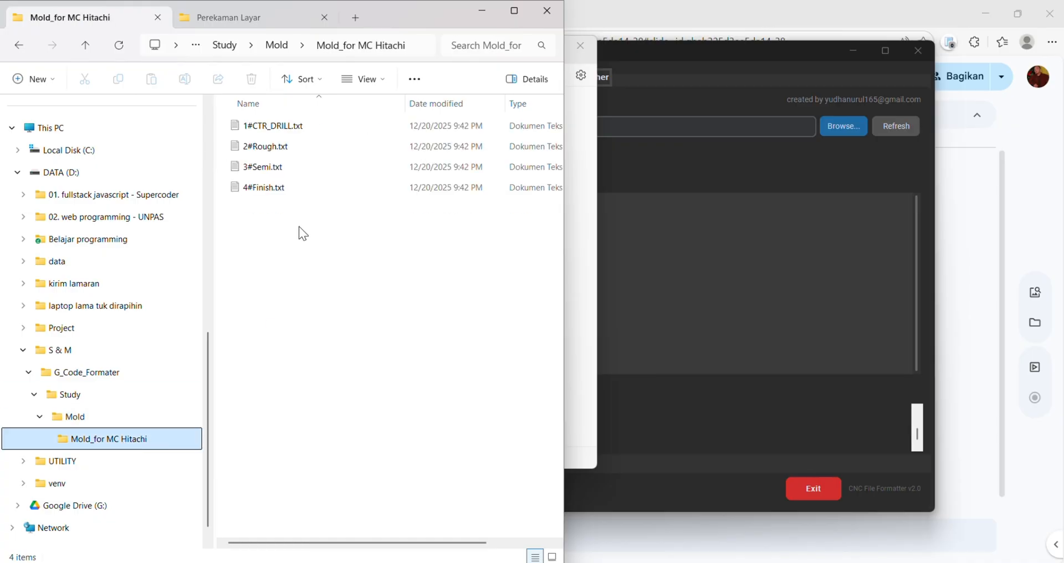
{"action": "left_click", "coordinate": [294, 128]}
{"action": "double_click", "coordinate": [292, 125]}
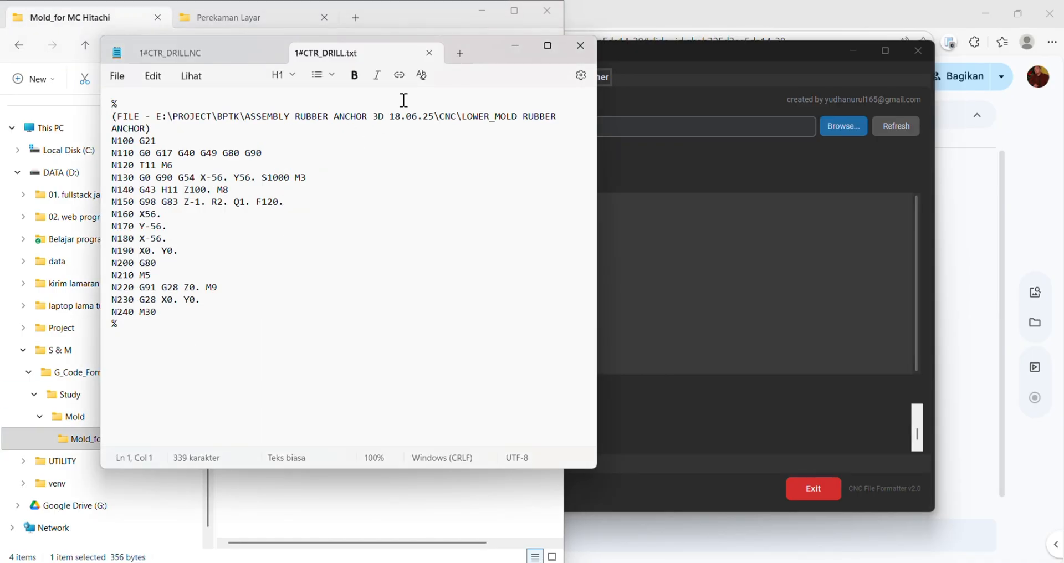
- Split 1#CTR_DRILL.txt into its own window and arrange it side by side with the original 1#CTR_DRILL.NC
{"action": "left_click_drag", "start_coordinate": [404, 55], "coordinate": [740, 131]}
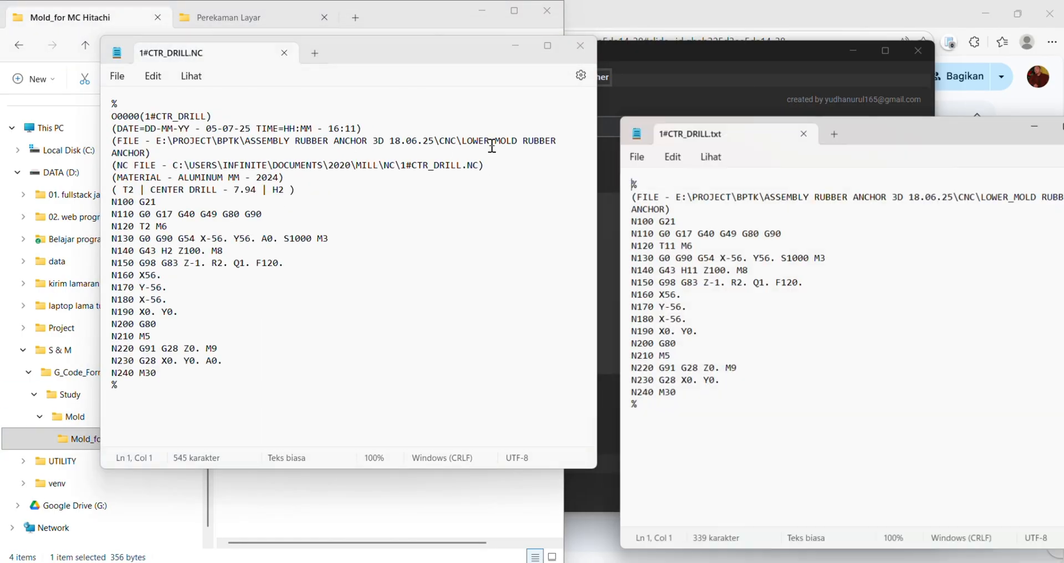
{"action": "left_click_drag", "start_coordinate": [423, 56], "coordinate": [475, 119]}
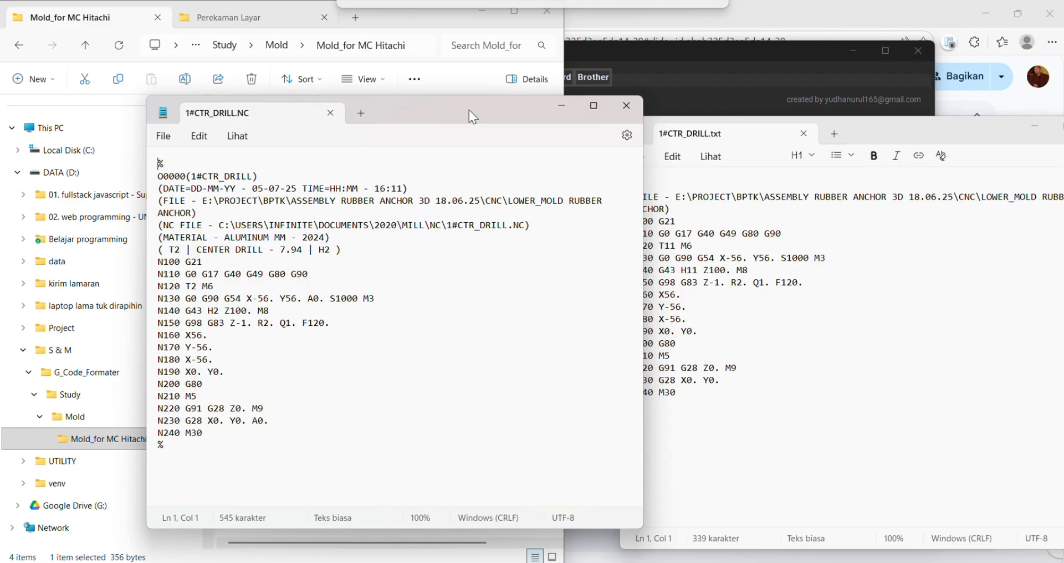
{"action": "left_click", "coordinate": [412, 12]}
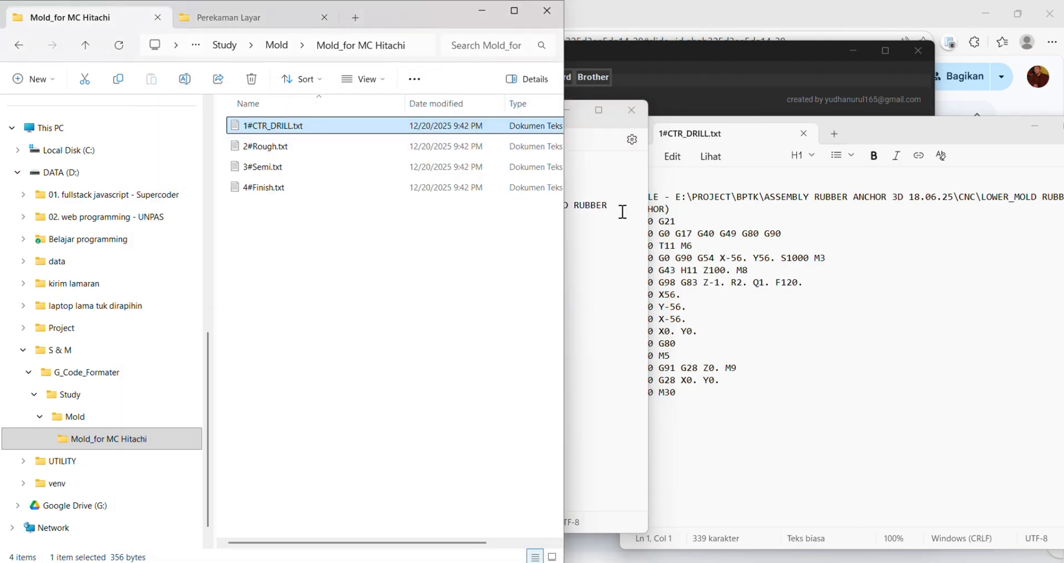
{"action": "left_click", "coordinate": [619, 191]}
{"action": "left_click", "coordinate": [842, 278]}
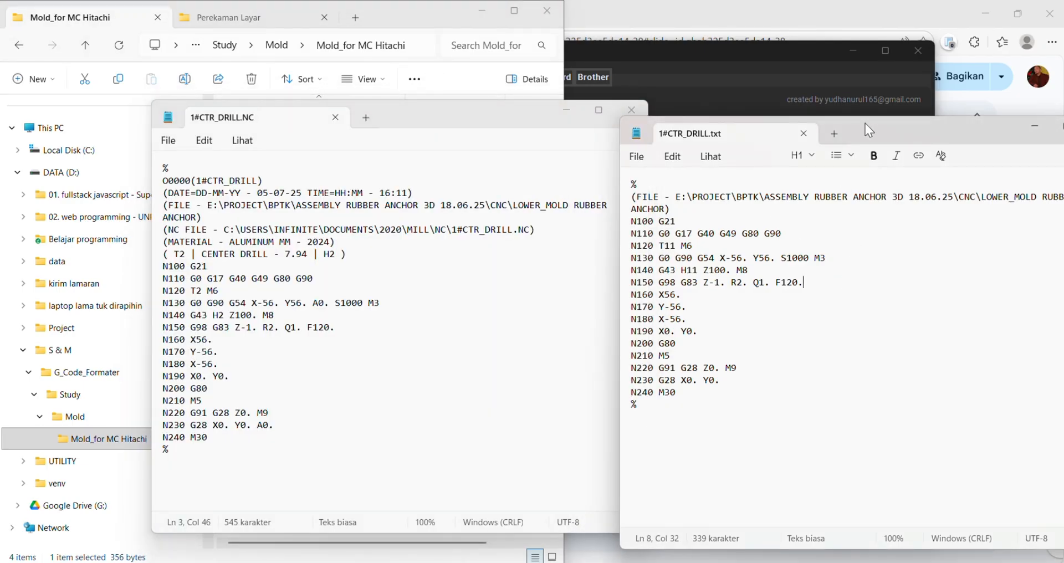
{"action": "left_click_drag", "start_coordinate": [866, 123], "coordinate": [902, 111]}
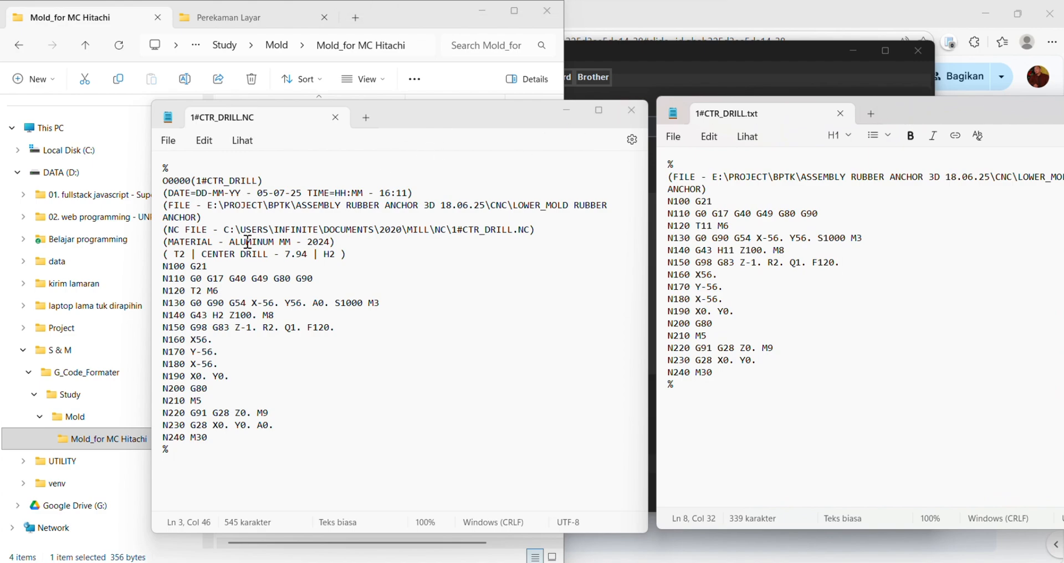
{"action": "left_click", "coordinate": [758, 273]}
{"action": "left_click_drag", "start_coordinate": [477, 110], "coordinate": [393, 109]}
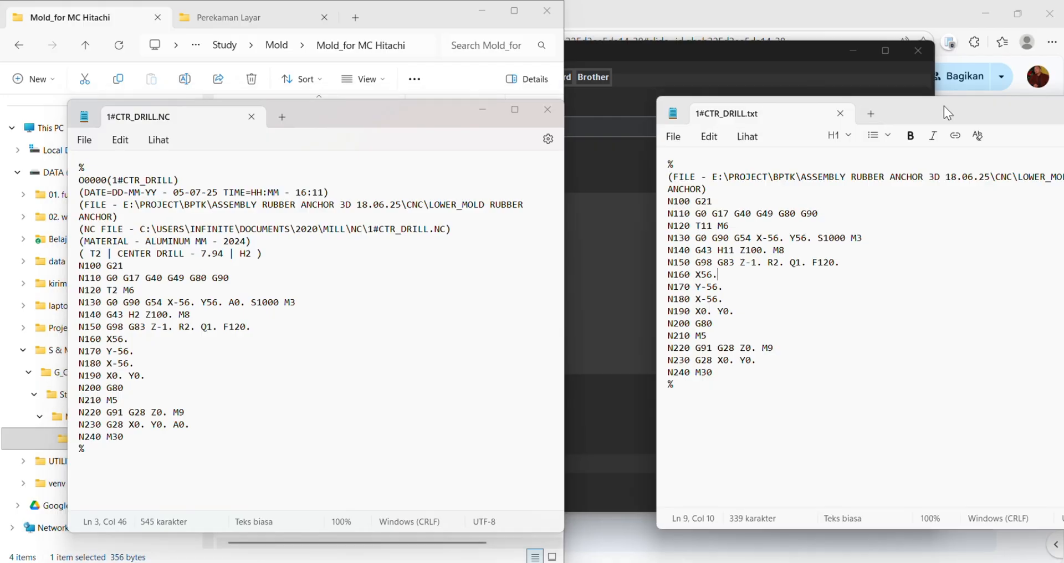
{"action": "left_click_drag", "start_coordinate": [943, 105], "coordinate": [860, 104]}
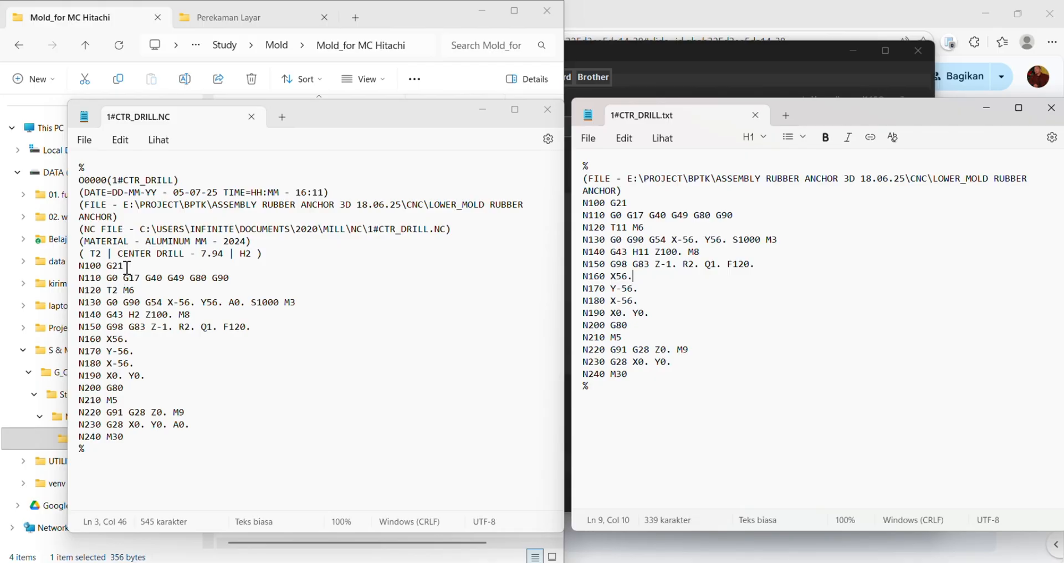
- Compare the header and the G21 line of the original 1#CTR_DRILL.NC with the formatted 1#CTR_DRILL.txt
{"action": "left_click_drag", "start_coordinate": [123, 266], "coordinate": [103, 270]}
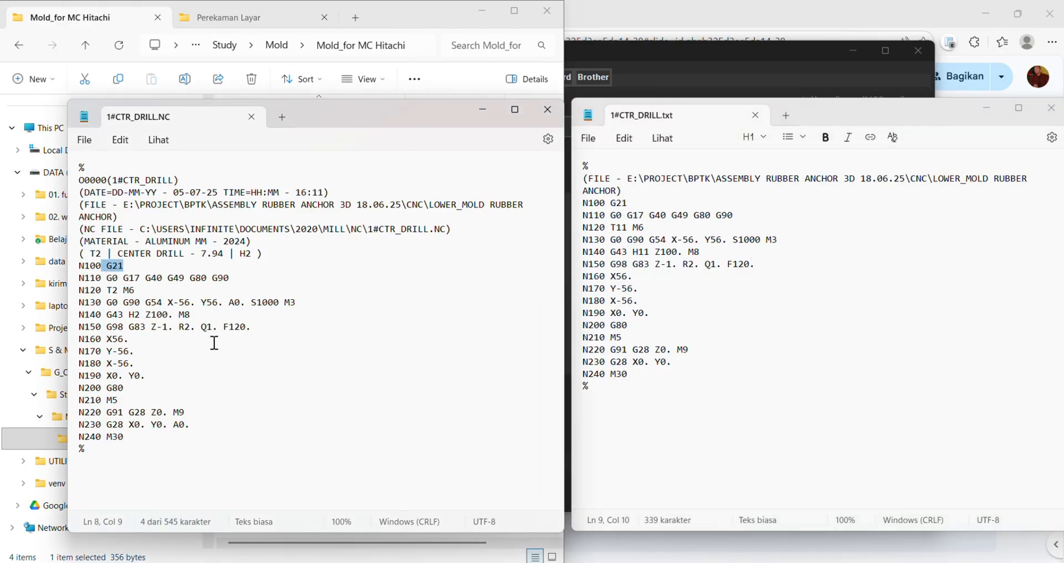
{"action": "left_click", "coordinate": [272, 242]}
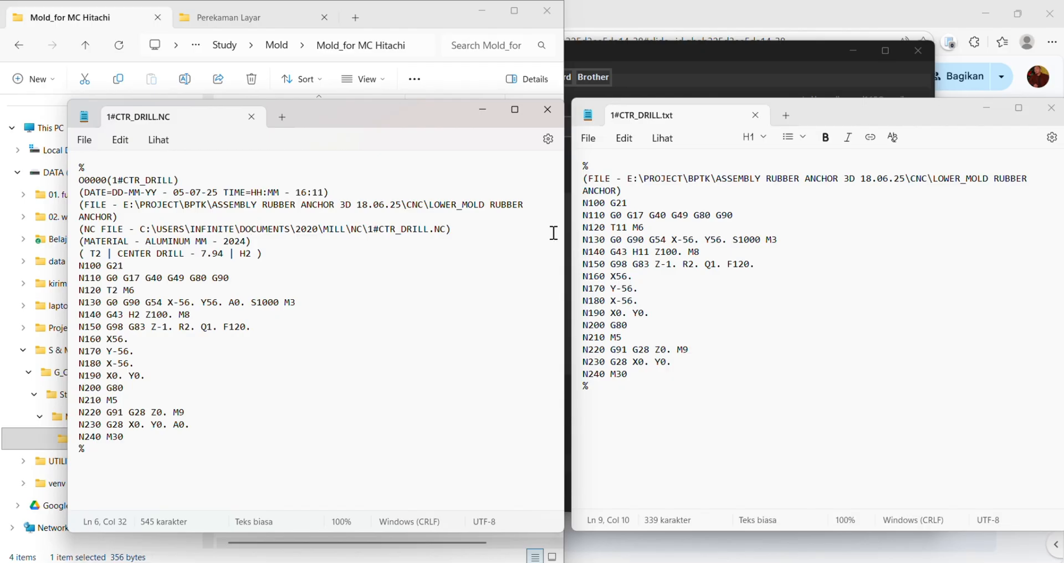
{"action": "left_click", "coordinate": [790, 271]}
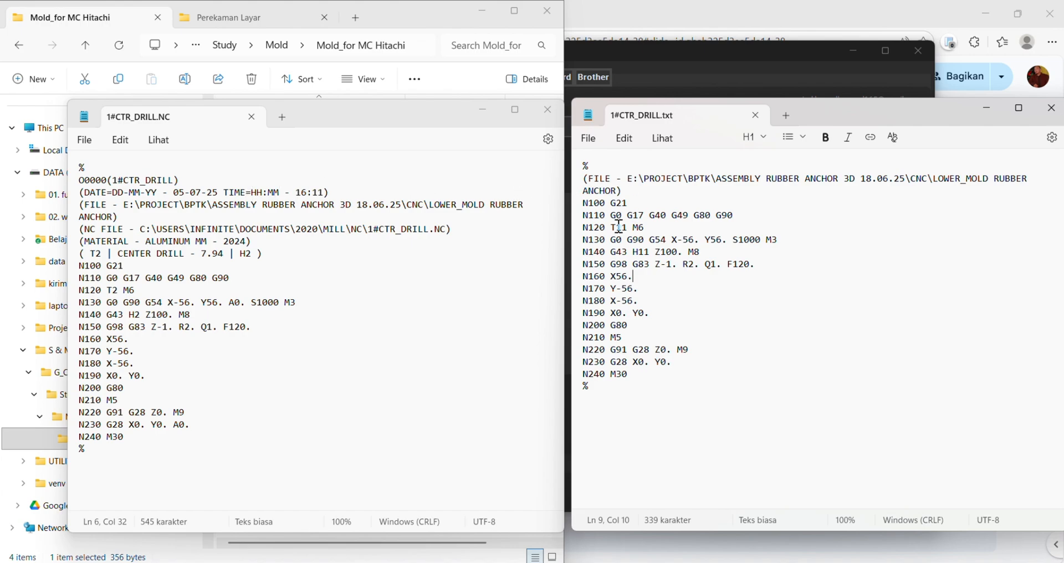
- Check the T and H numbers in the formatted 1#CTR_DRILL.txt against the tool number assigned in CNC File Formatter
{"action": "left_click_drag", "start_coordinate": [618, 227], "coordinate": [629, 232]}
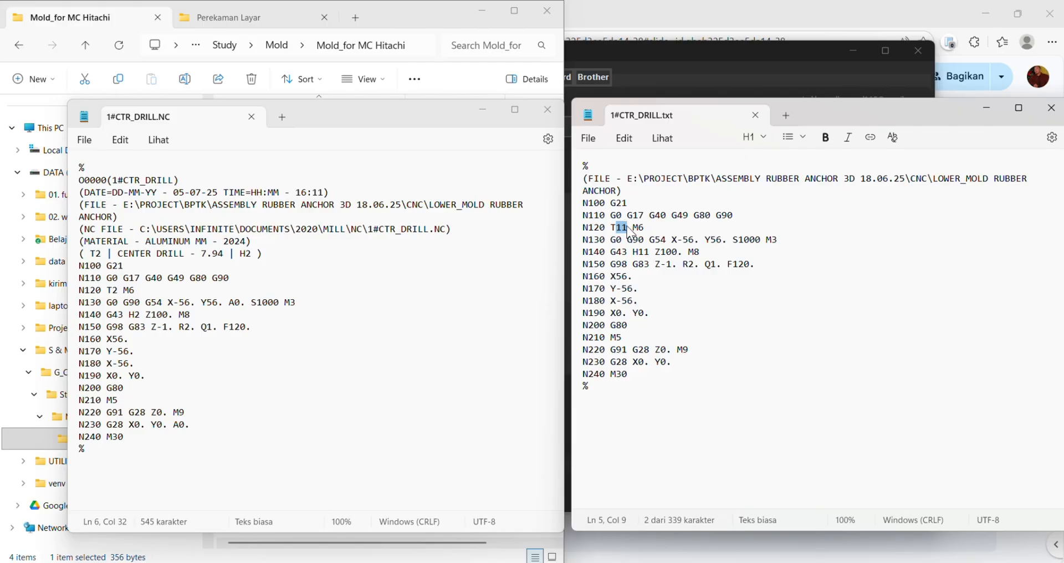
{"action": "left_click", "coordinate": [701, 55]}
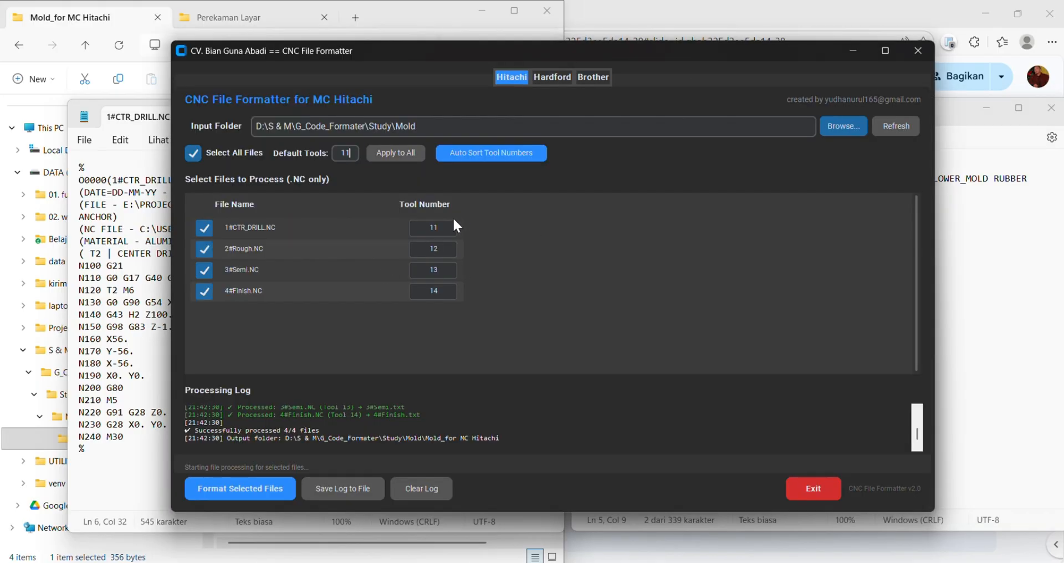
{"action": "left_click", "coordinate": [985, 299]}
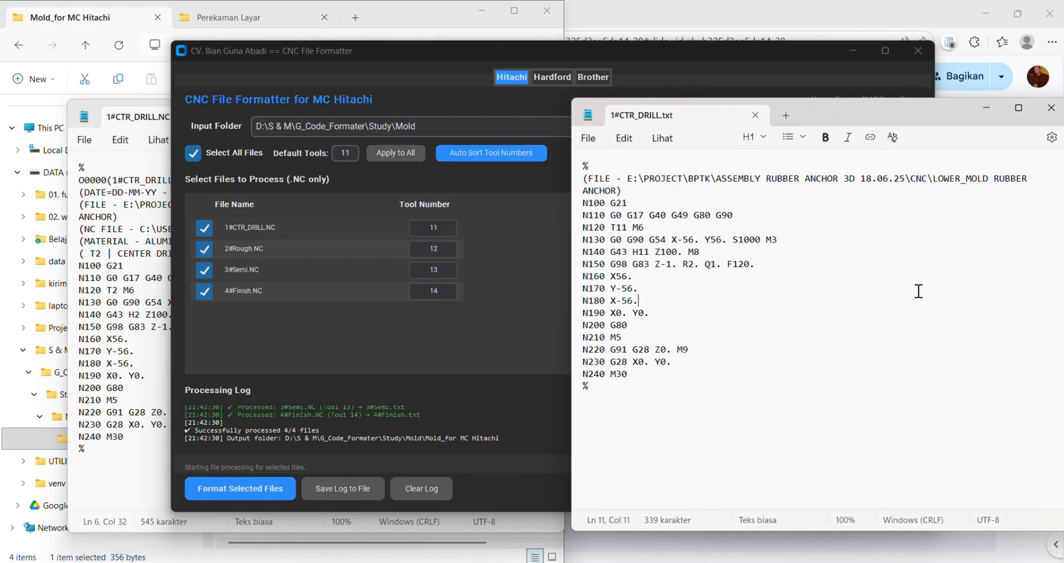
{"action": "double_click", "coordinate": [641, 253]}
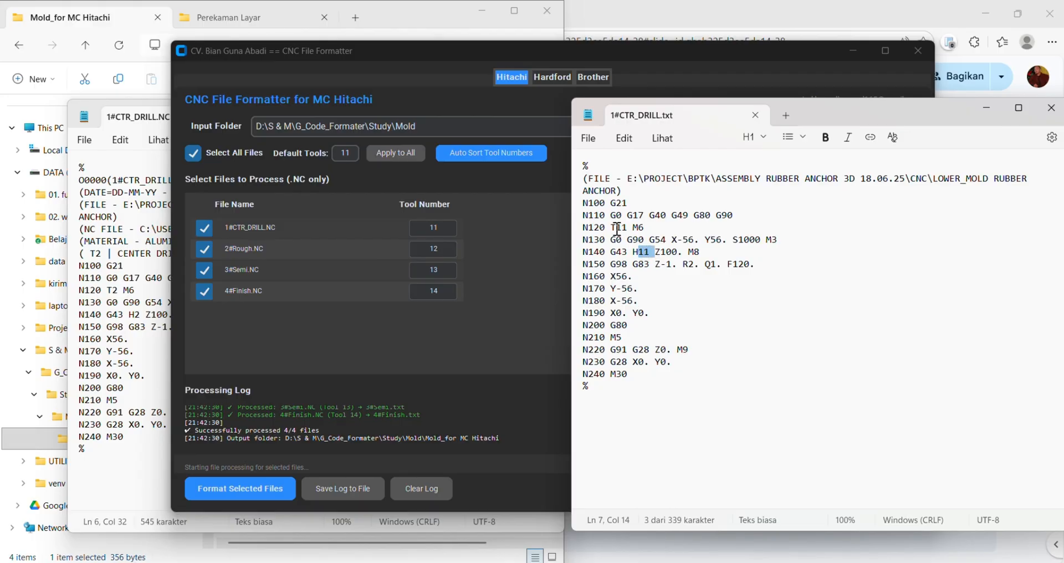
{"action": "left_click", "coordinate": [650, 381]}
{"action": "left_click_drag", "start_coordinate": [832, 114], "coordinate": [656, 109]}
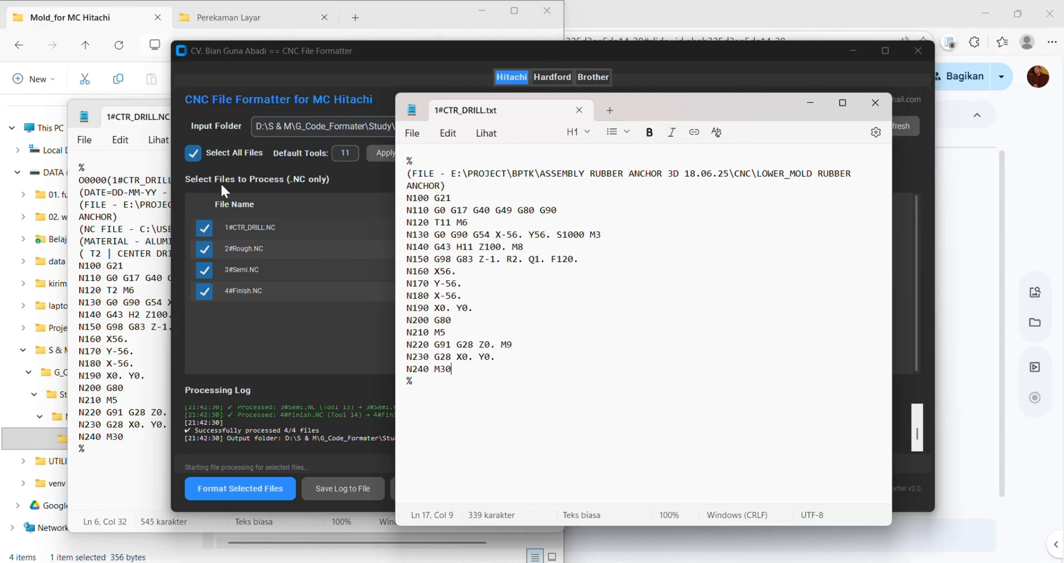
- Open 3#Semi.txt from the Mold_for MC Hitachi folder and check its T and H numbers against the formatter's assigned tool number
{"action": "left_click", "coordinate": [62, 443]}
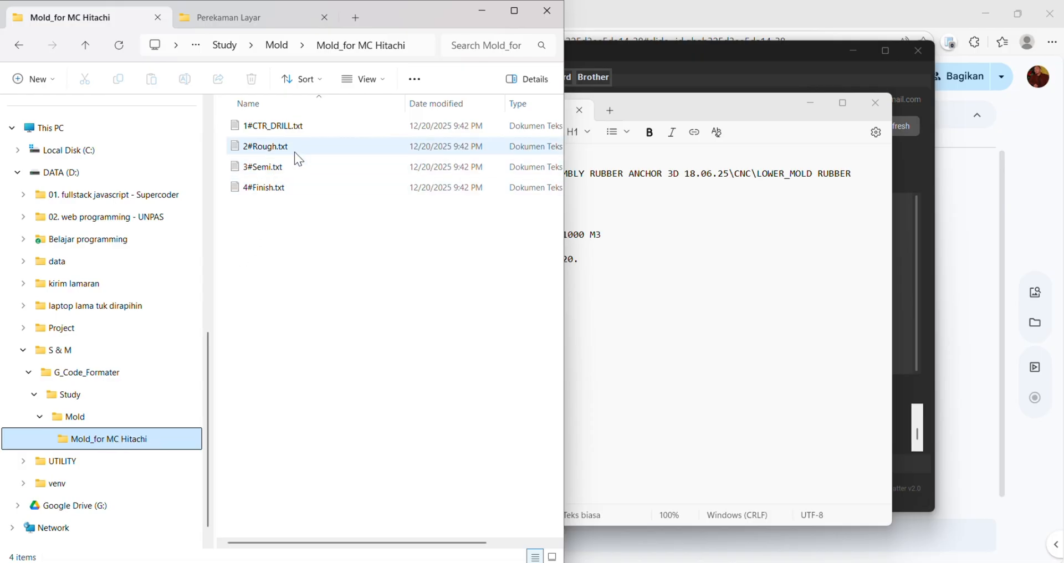
{"action": "left_click", "coordinate": [268, 215]}
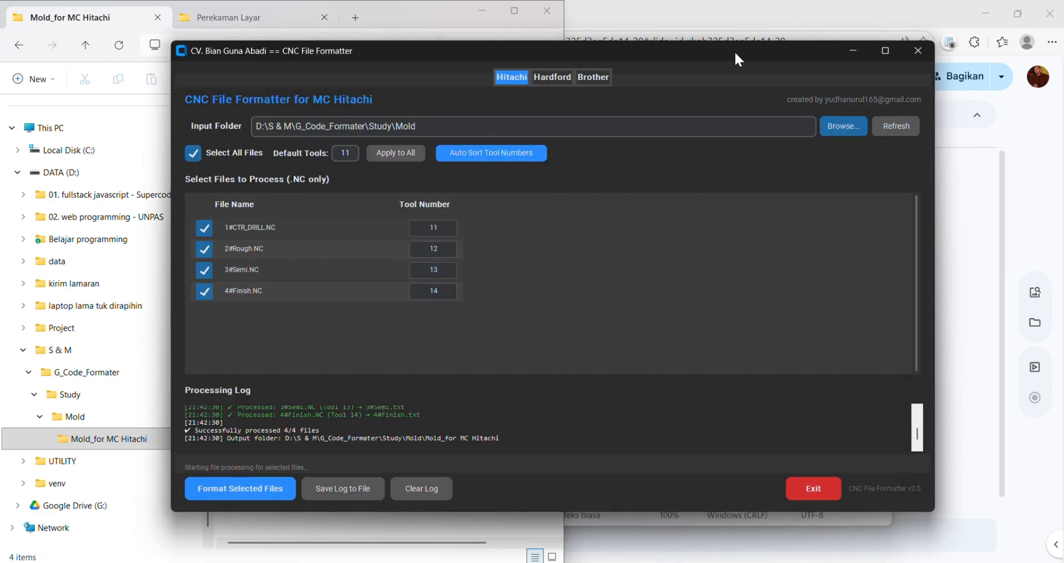
{"action": "left_click", "coordinate": [734, 51]}
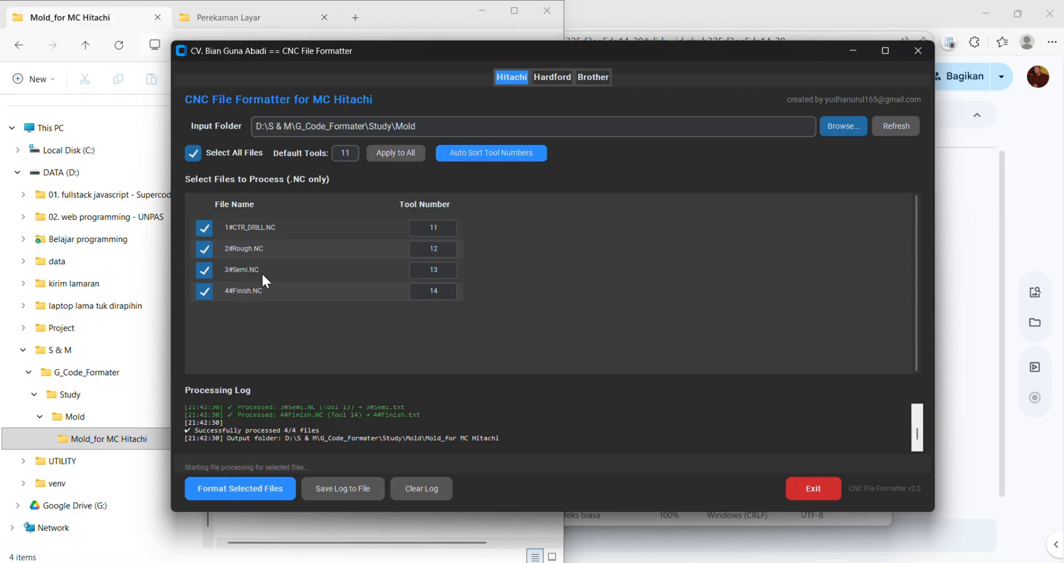
{"action": "left_click_drag", "start_coordinate": [453, 271], "coordinate": [413, 269]}
{"action": "left_click", "coordinate": [363, 523]}
{"action": "left_click", "coordinate": [264, 165]}
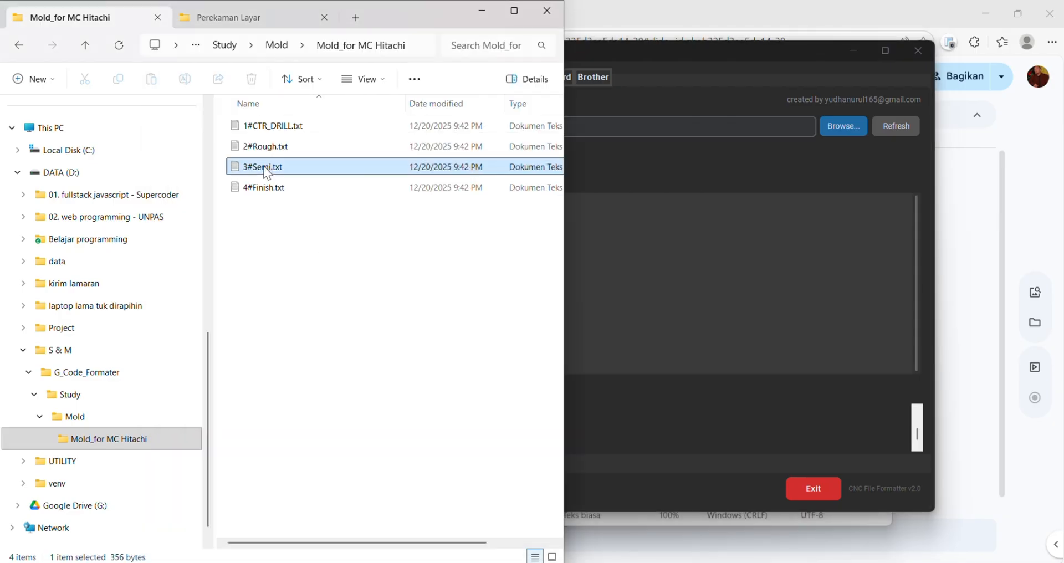
{"action": "double_click", "coordinate": [264, 165]}
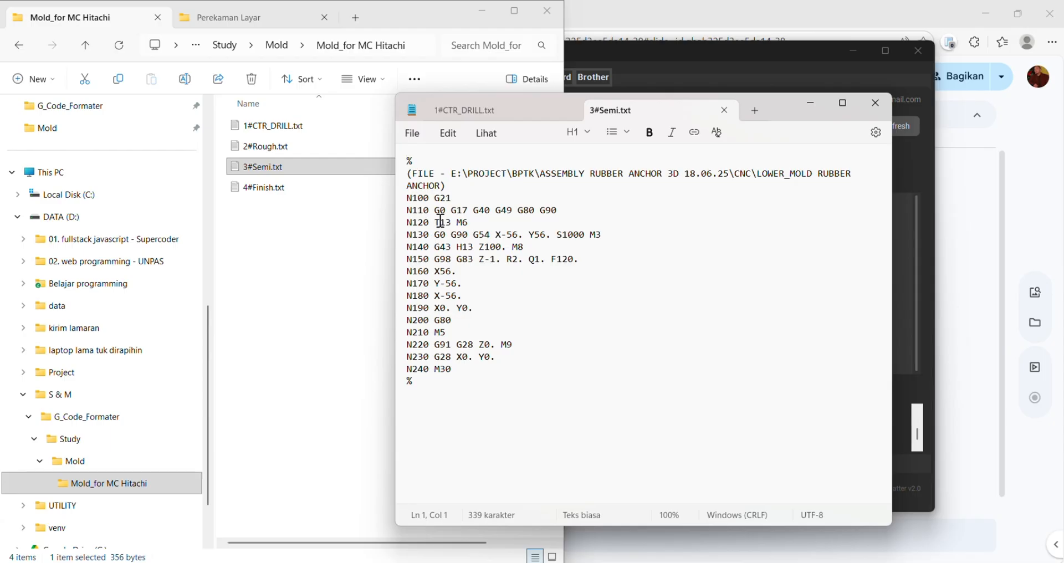
{"action": "left_click_drag", "start_coordinate": [440, 222], "coordinate": [478, 246]}
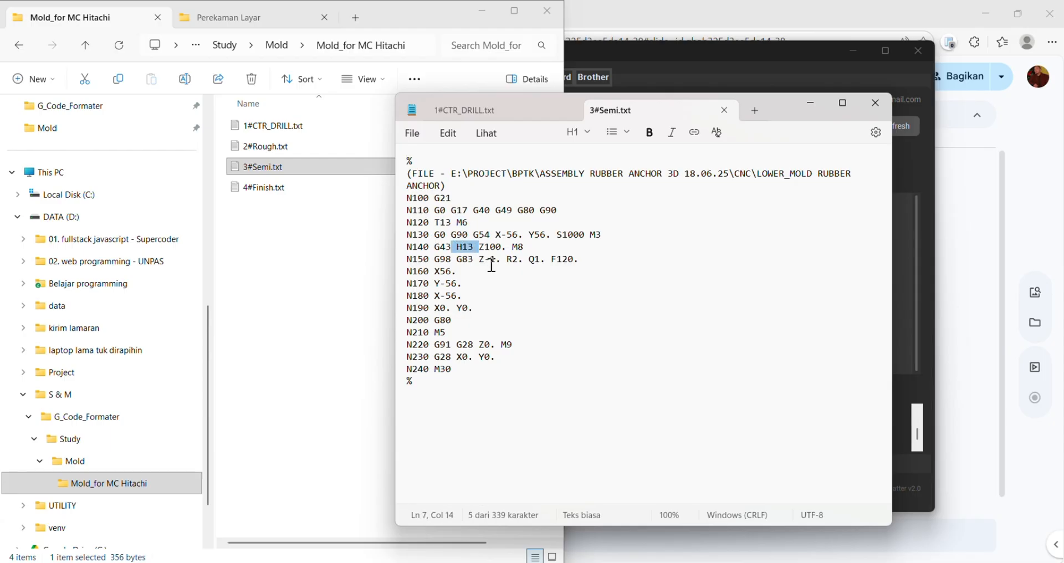
{"action": "left_click", "coordinate": [545, 331]}
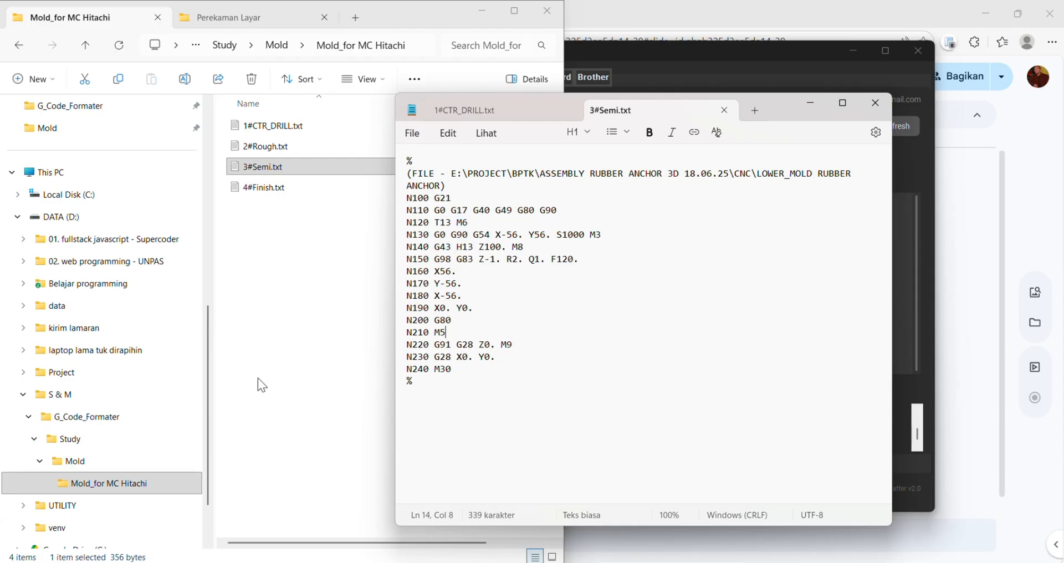
- Open 4#Finish.txt and check its tool change line against the tool number assigned in CNC File Formatter
{"action": "double_click", "coordinate": [261, 187]}
{"action": "left_click_drag", "start_coordinate": [430, 222], "coordinate": [470, 222]}
{"action": "left_click", "coordinate": [719, 57]}
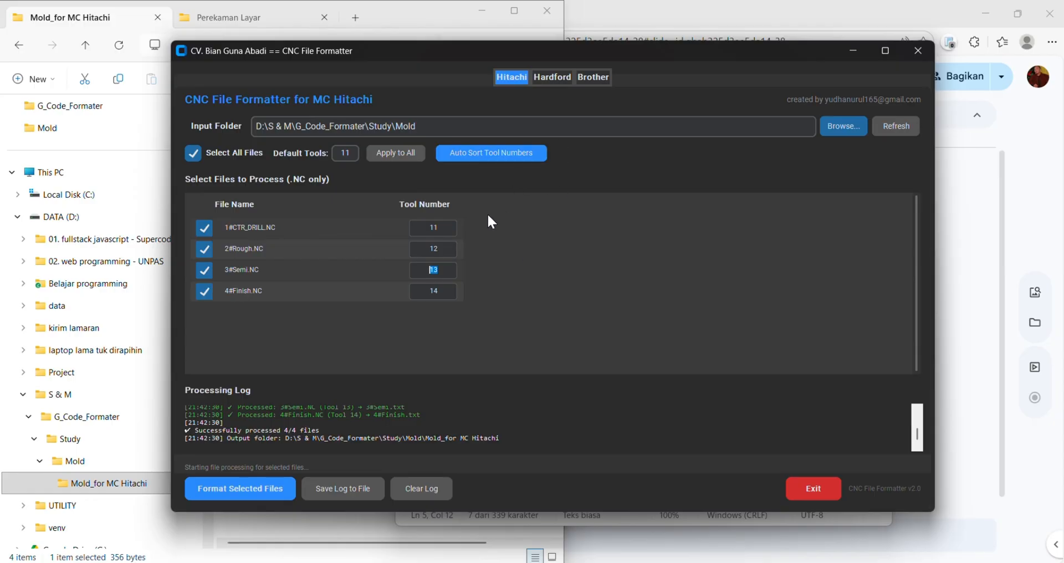
- Show the Mold folder in File Explorer, and switch CNC File Formatter to the Hardford machine
{"action": "left_click", "coordinate": [88, 460]}
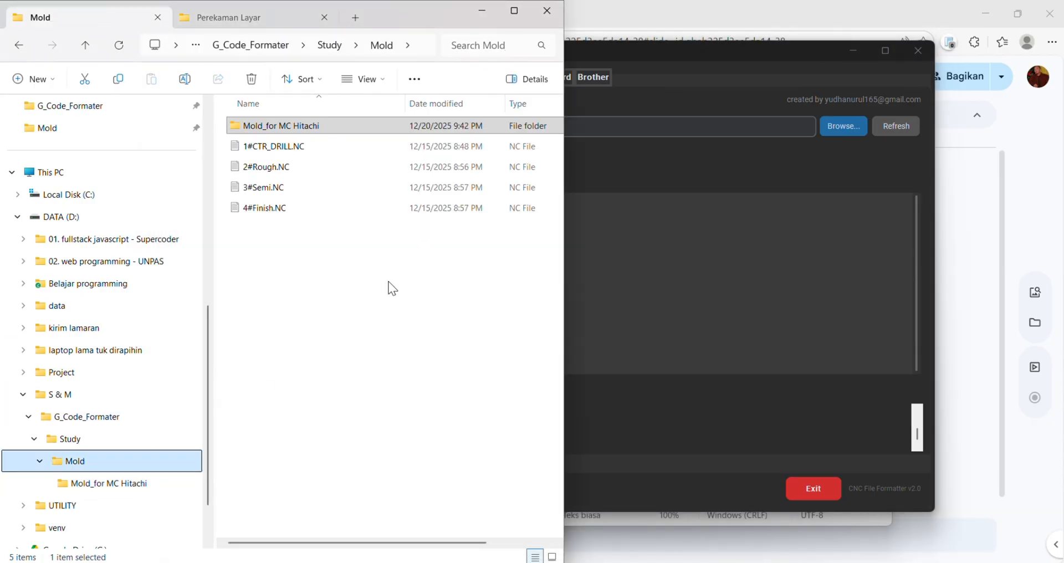
{"action": "left_click", "coordinate": [685, 267]}
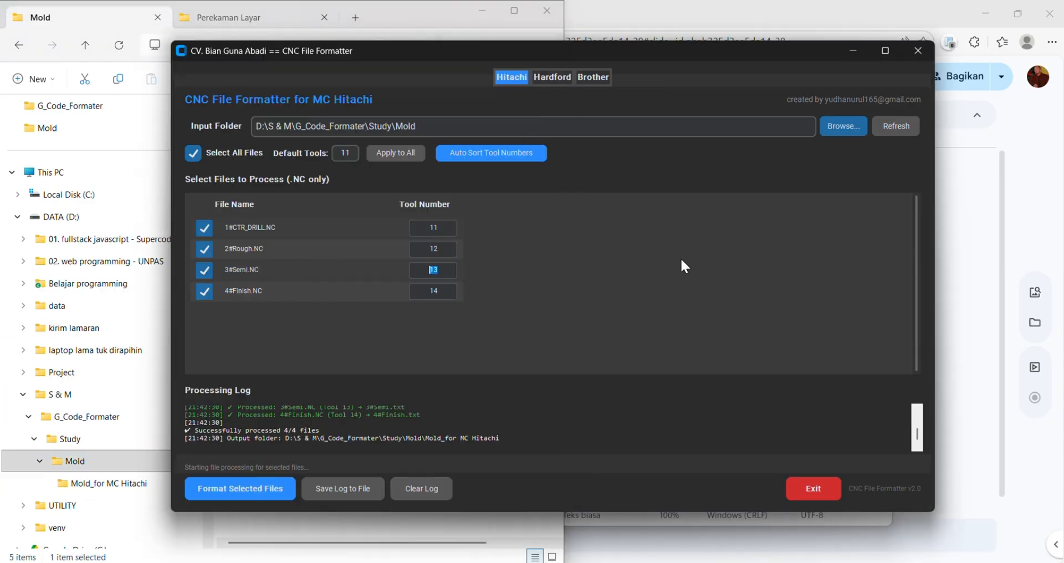
{"action": "left_click", "coordinate": [554, 77]}
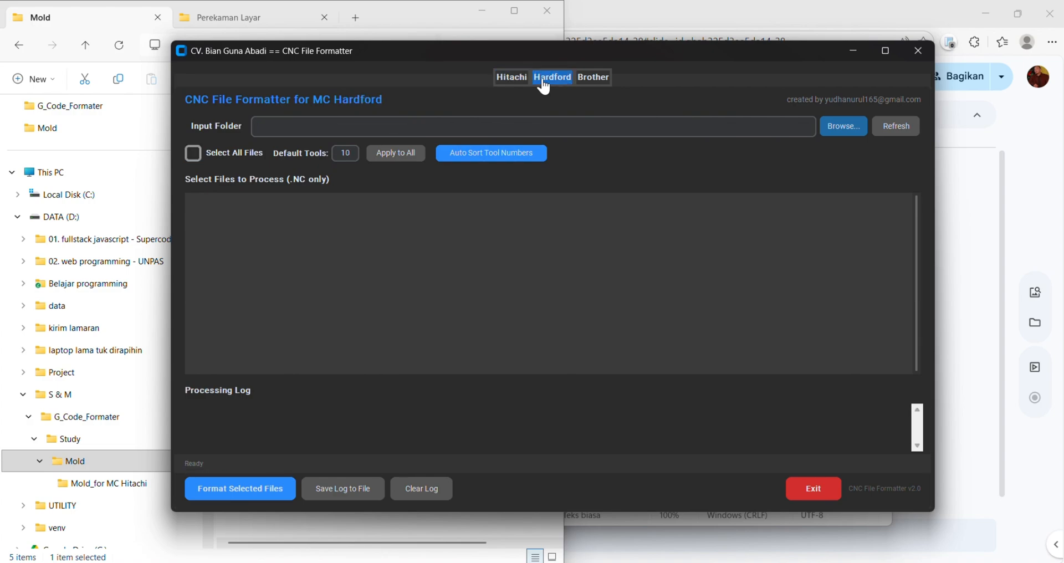
- Copy the Mold folder's path from File Explorer into the Hardford input folder and load its NC files
{"action": "left_click", "coordinate": [91, 460]}
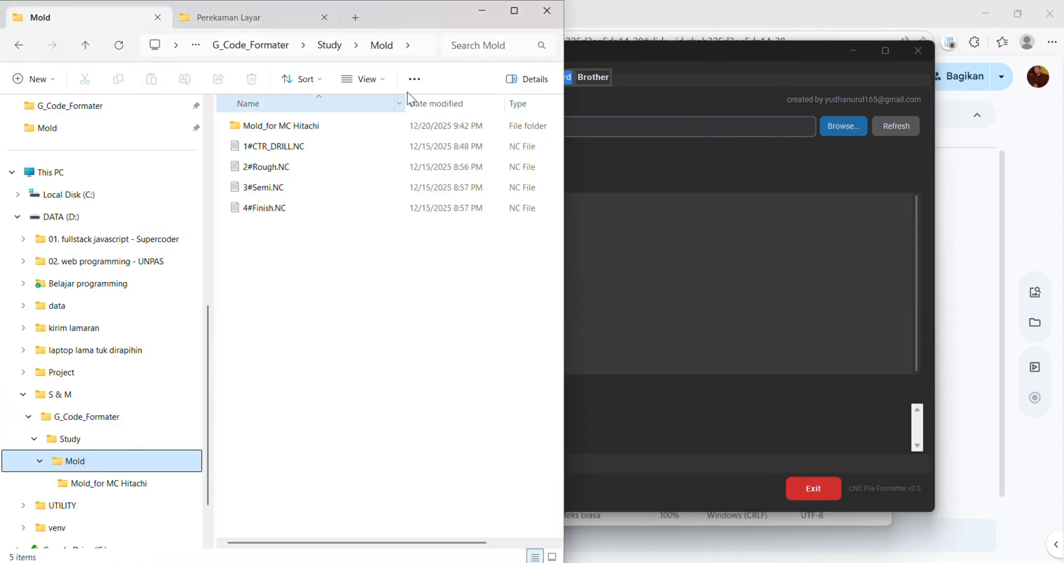
{"action": "left_click", "coordinate": [424, 48]}
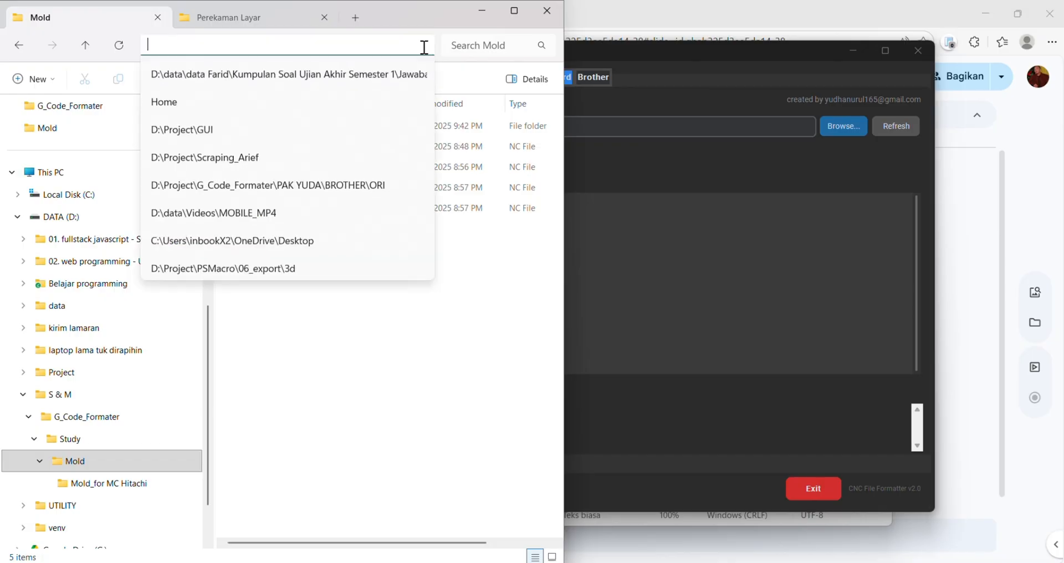
{"action": "left_click", "coordinate": [448, 286]}
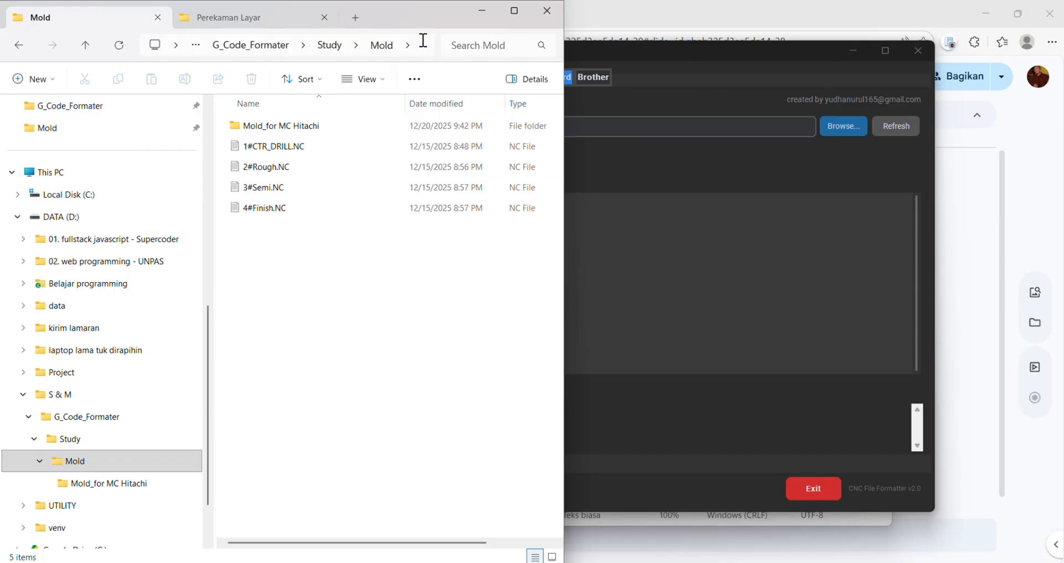
{"action": "left_click", "coordinate": [423, 40]}
{"action": "key", "text": "ctrl+c"}
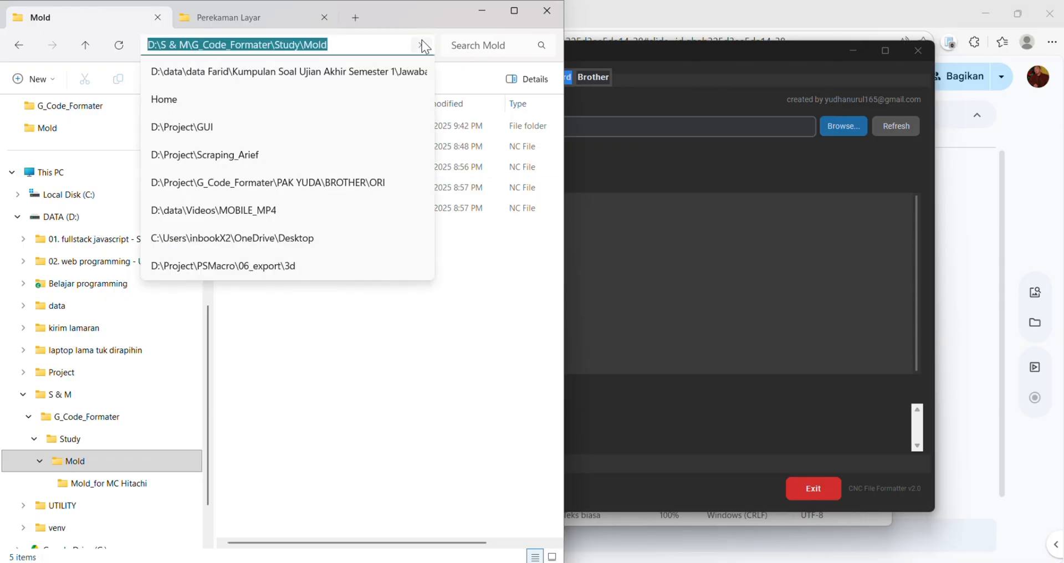
{"action": "left_click", "coordinate": [640, 258]}
{"action": "left_click", "coordinate": [667, 128]}
{"action": "key", "text": "ctrl+v"}
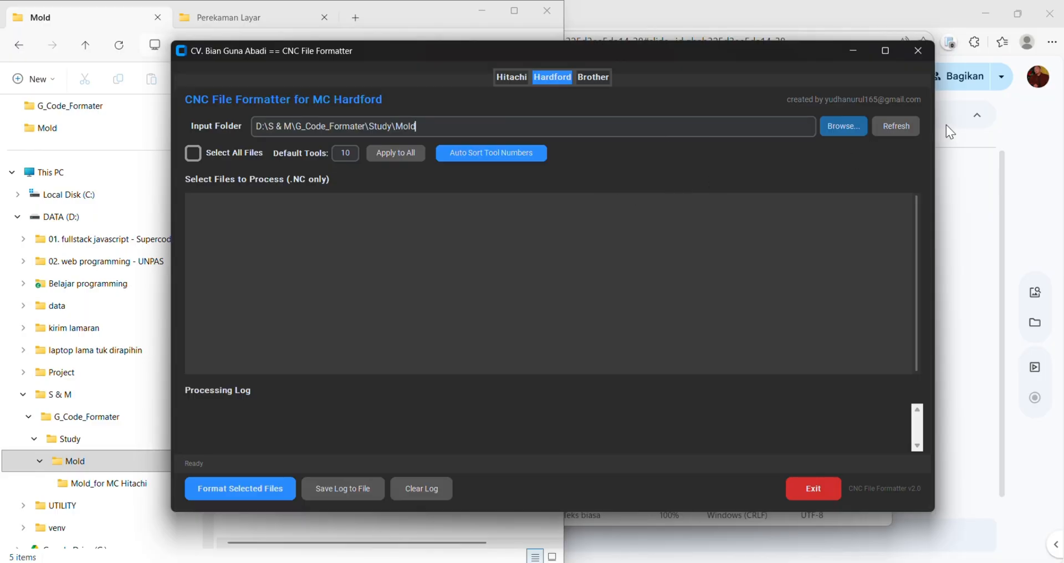
{"action": "left_click", "coordinate": [906, 129]}
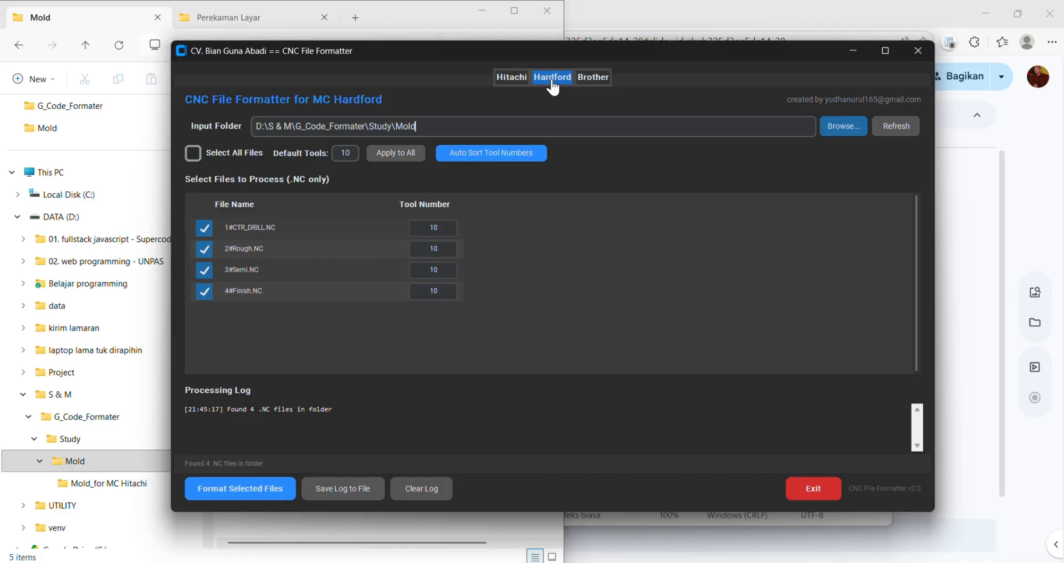
- Select all files, auto-sort the tool numbers starting from default tool 1, and format the files for MC Hardford
{"action": "left_click", "coordinate": [193, 154]}
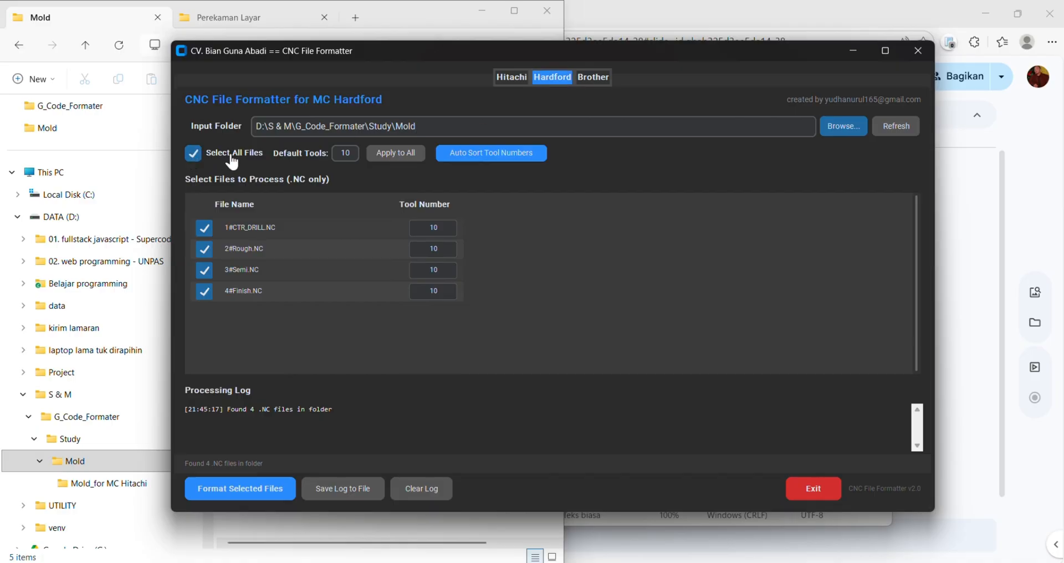
{"action": "double_click", "coordinate": [349, 155]}
{"action": "left_click", "coordinate": [508, 158]}
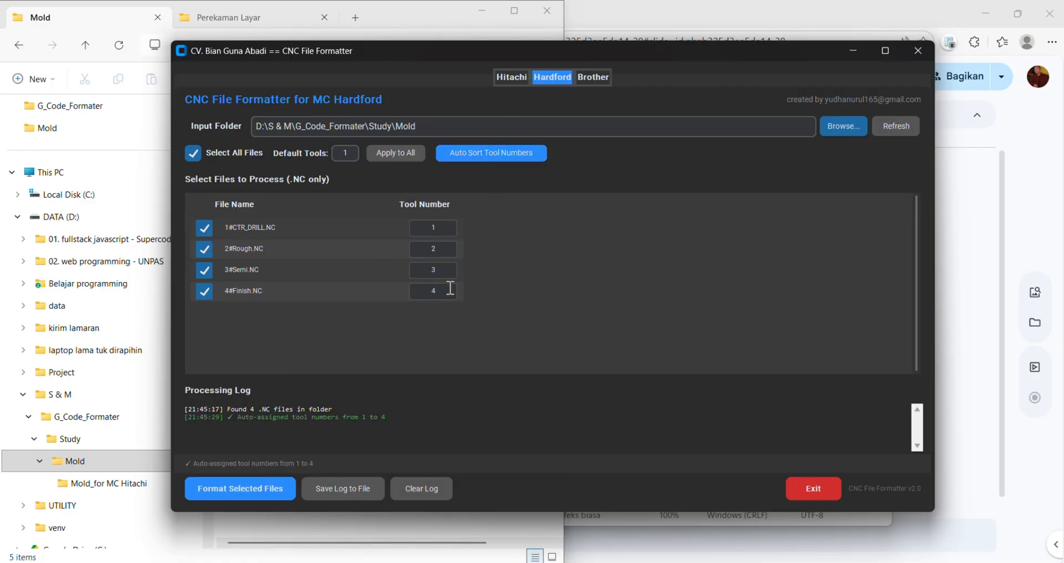
{"action": "left_click", "coordinate": [224, 489]}
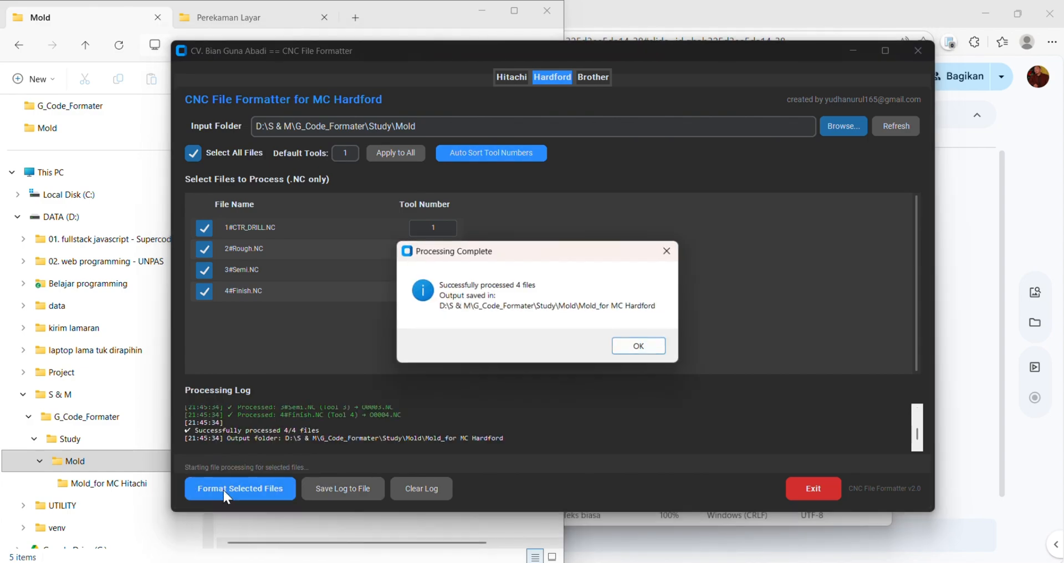
- Open O0001.NC from the Mold_for MC Hardford output folder and check its header comment line
{"action": "left_click", "coordinate": [646, 343]}
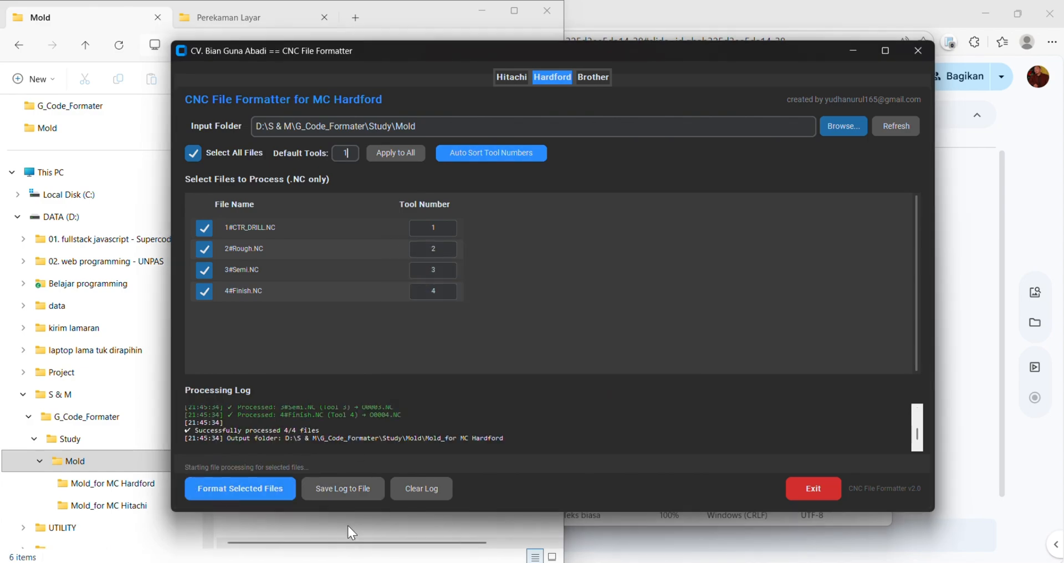
{"action": "left_click", "coordinate": [347, 525]}
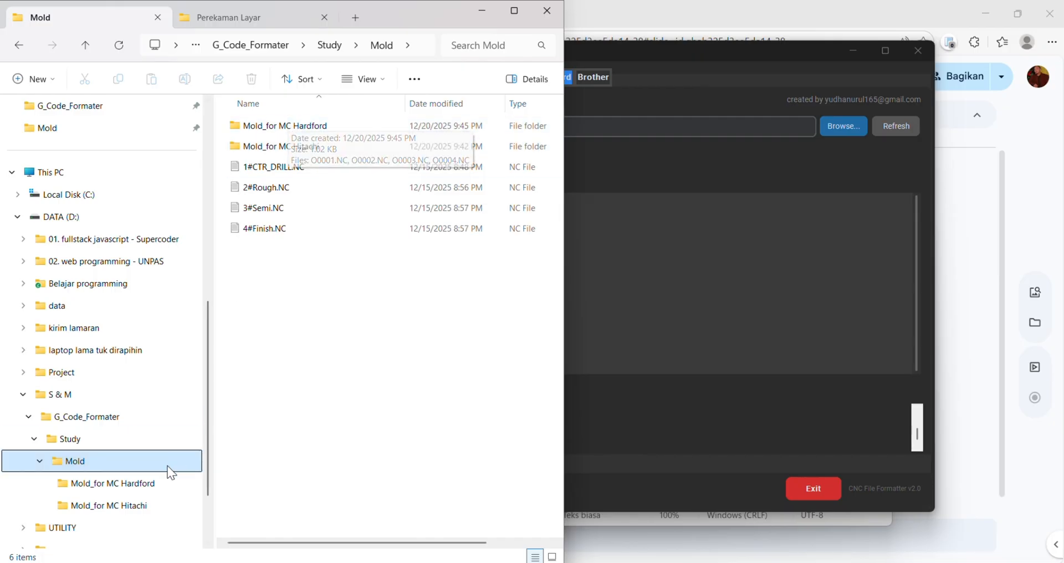
{"action": "left_click", "coordinate": [134, 486]}
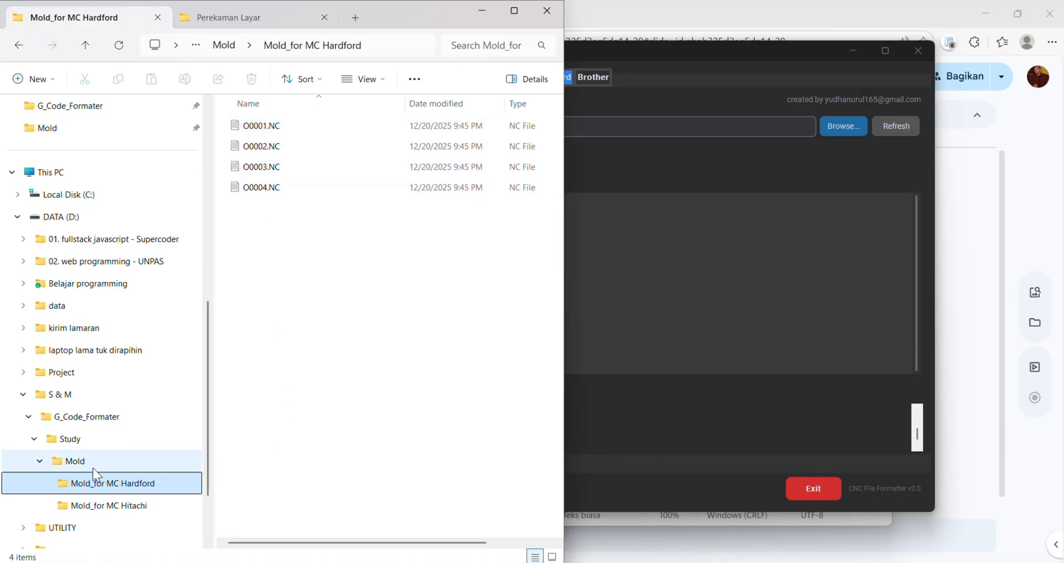
{"action": "double_click", "coordinate": [270, 131]}
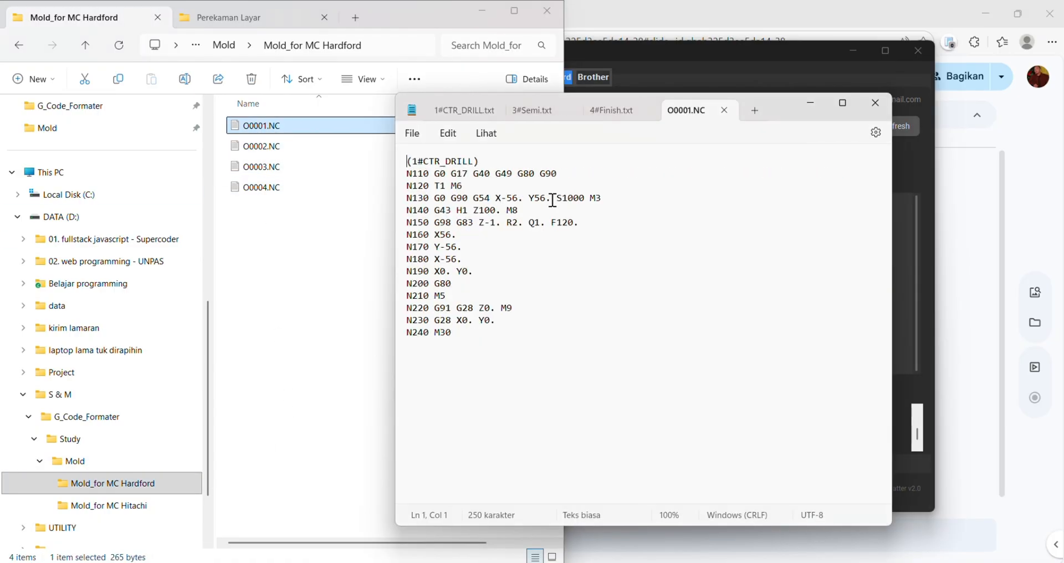
{"action": "left_click_drag", "start_coordinate": [785, 105], "coordinate": [905, 140]}
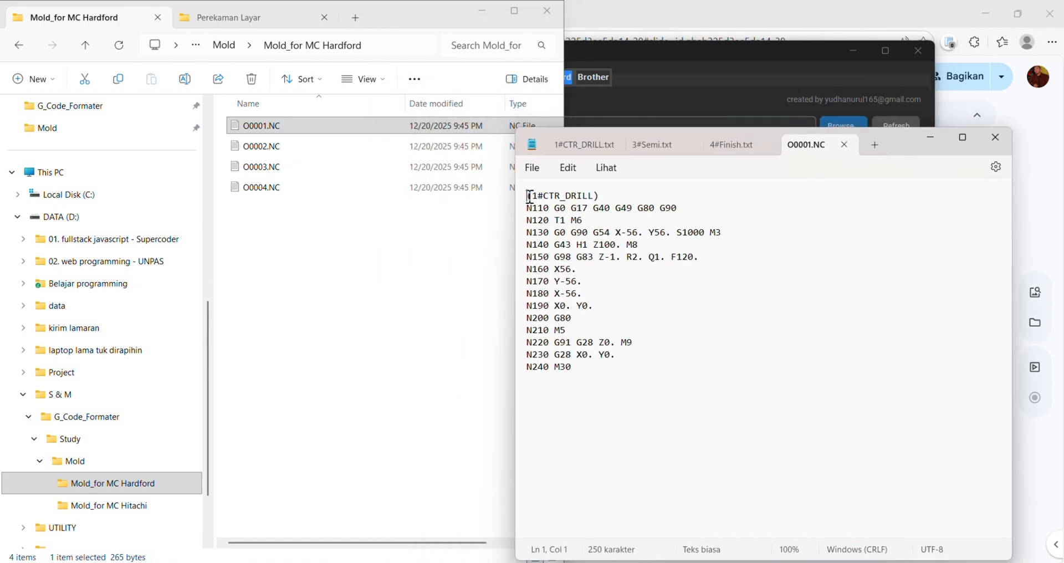
{"action": "left_click_drag", "start_coordinate": [528, 197], "coordinate": [600, 195]}
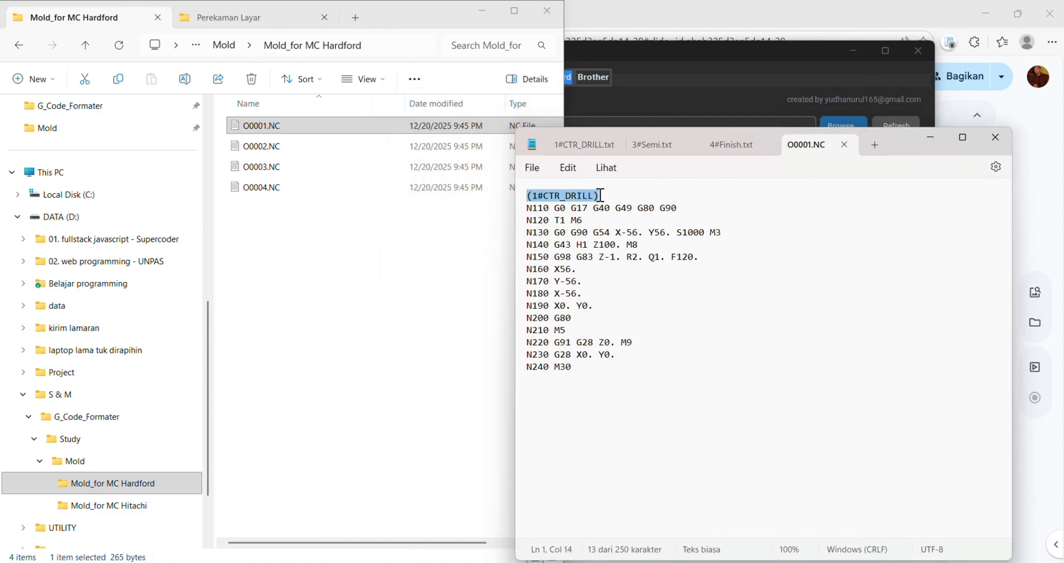
{"action": "left_click", "coordinate": [607, 195]}
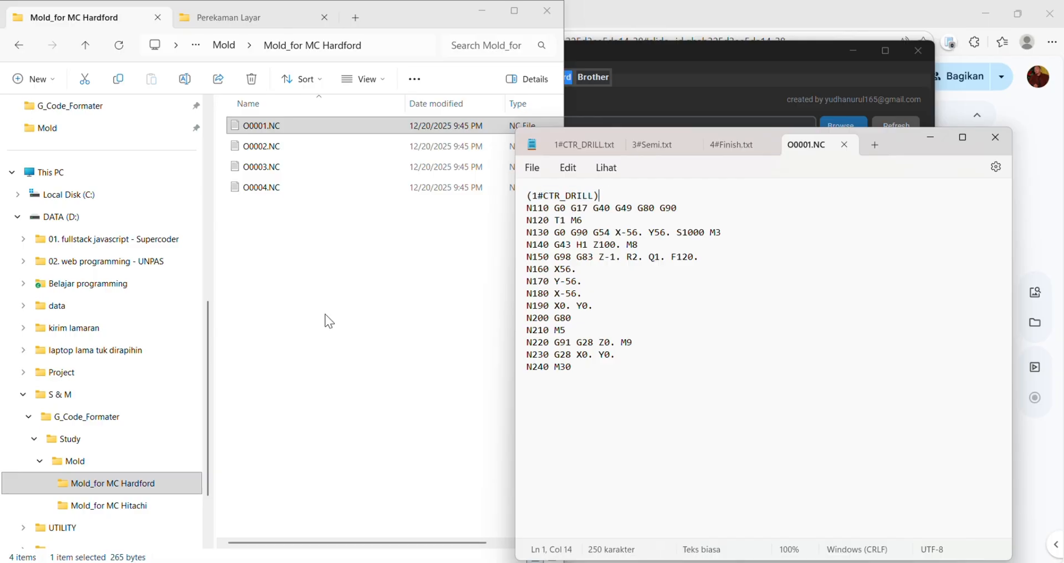
- Show the Mold folder and compare its source file names with the comment in O0001.NC
{"action": "left_click", "coordinate": [91, 457]}
{"action": "left_click", "coordinate": [299, 349]}
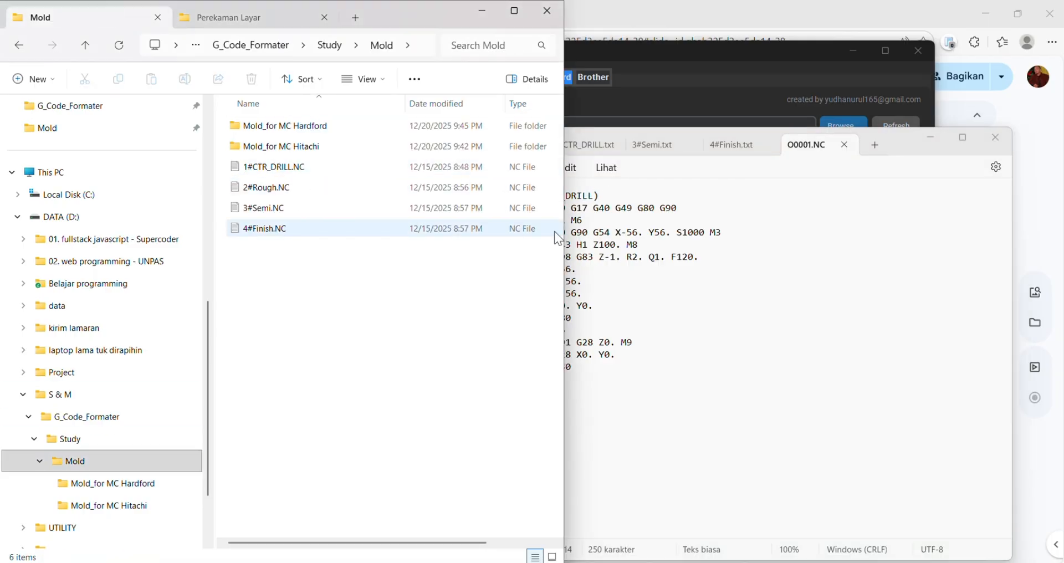
{"action": "left_click", "coordinate": [641, 244]}
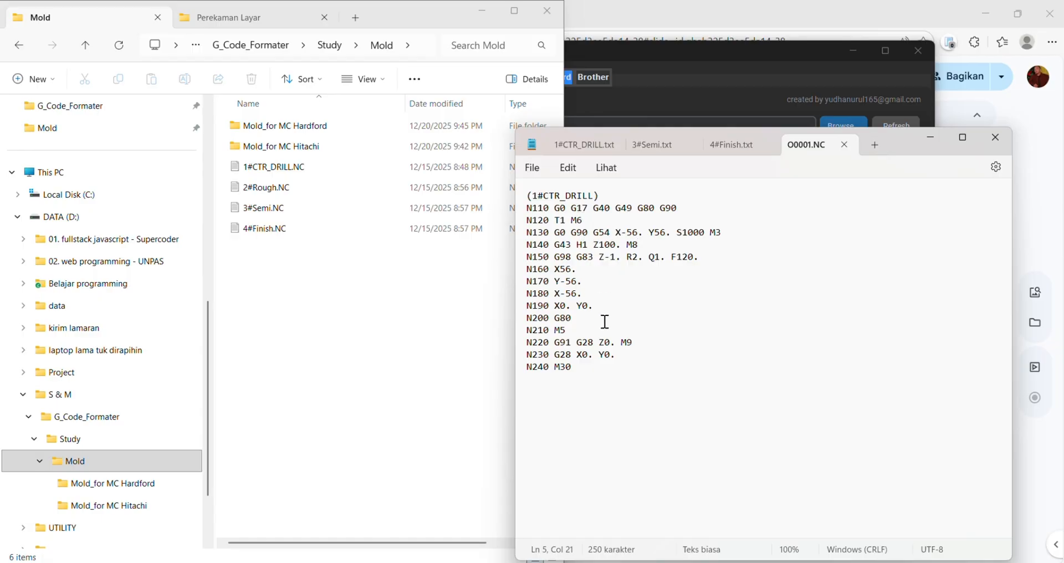
- Open O0003.NC from the Mold_for MC Hardford folder and check its tool change line
{"action": "left_click", "coordinate": [120, 490]}
{"action": "left_click", "coordinate": [260, 168]}
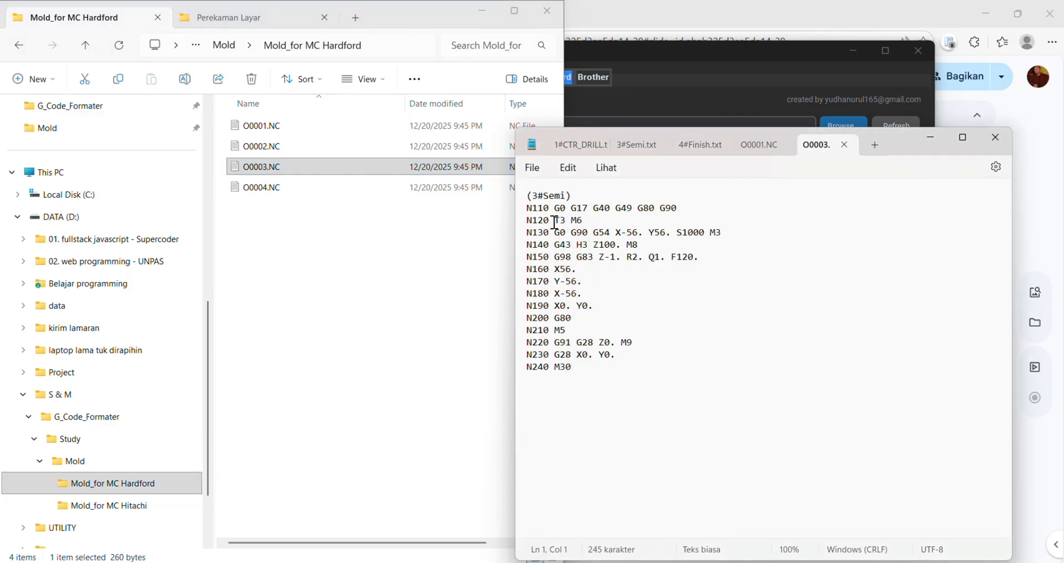
{"action": "left_click_drag", "start_coordinate": [555, 220], "coordinate": [582, 221]}
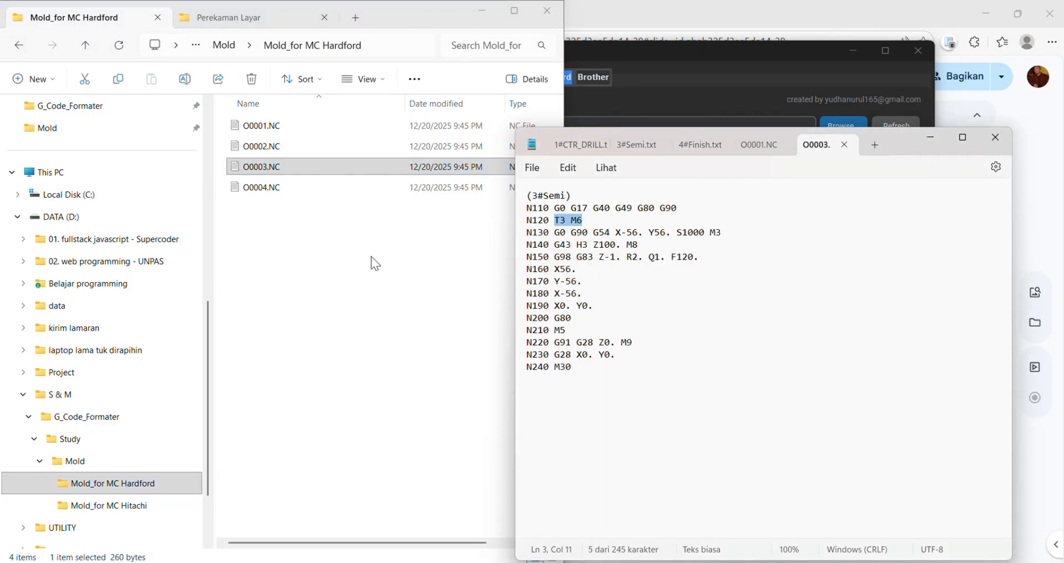
- Open O0004.NC from the Hardford output folder and check its tool change and tool offset lines
{"action": "double_click", "coordinate": [276, 188]}
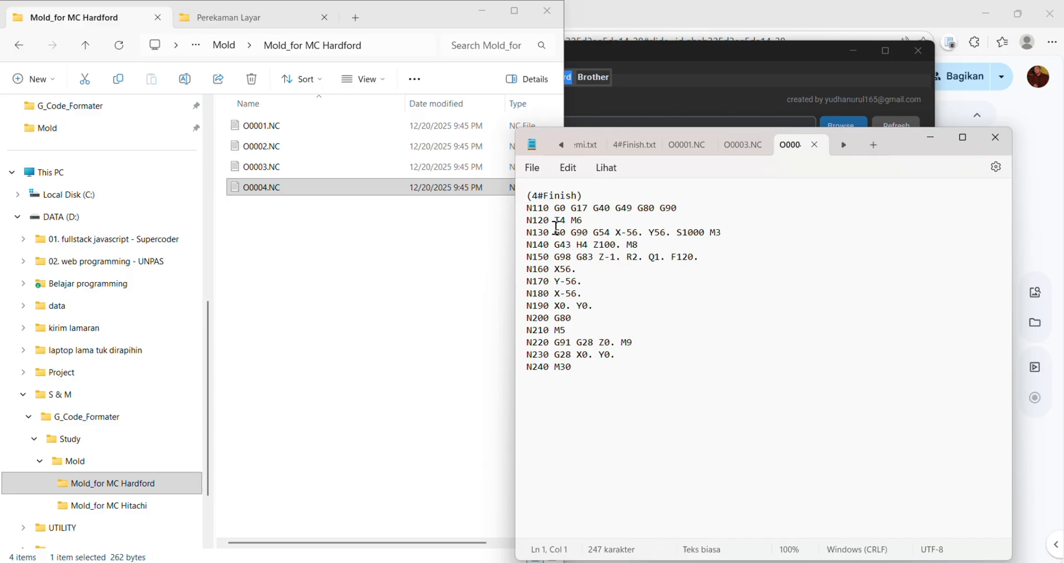
{"action": "left_click_drag", "start_coordinate": [549, 221], "coordinate": [617, 257]}
{"action": "left_click", "coordinate": [608, 293]}
{"action": "left_click", "coordinate": [629, 316]}
- Close the formatted files O0004.NC, O0003.NC and O0001.NC in the text editor
{"action": "left_click", "coordinate": [817, 148]}
{"action": "left_click", "coordinate": [843, 149]}
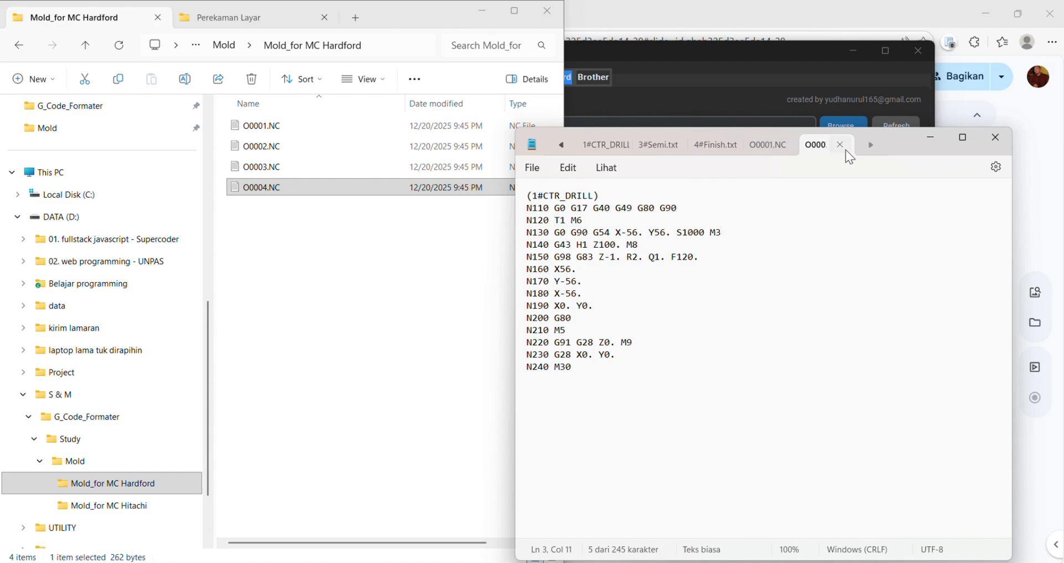
{"action": "left_click", "coordinate": [856, 144]}
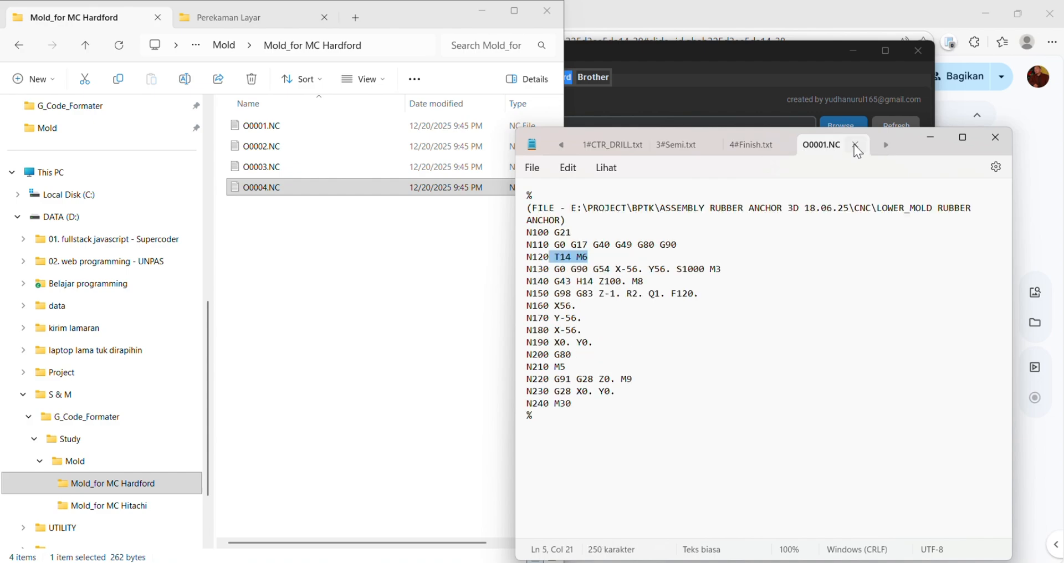
- Switch to CNC File Formatter and save the Hardford processing log to a file
{"action": "left_click", "coordinate": [749, 56]}
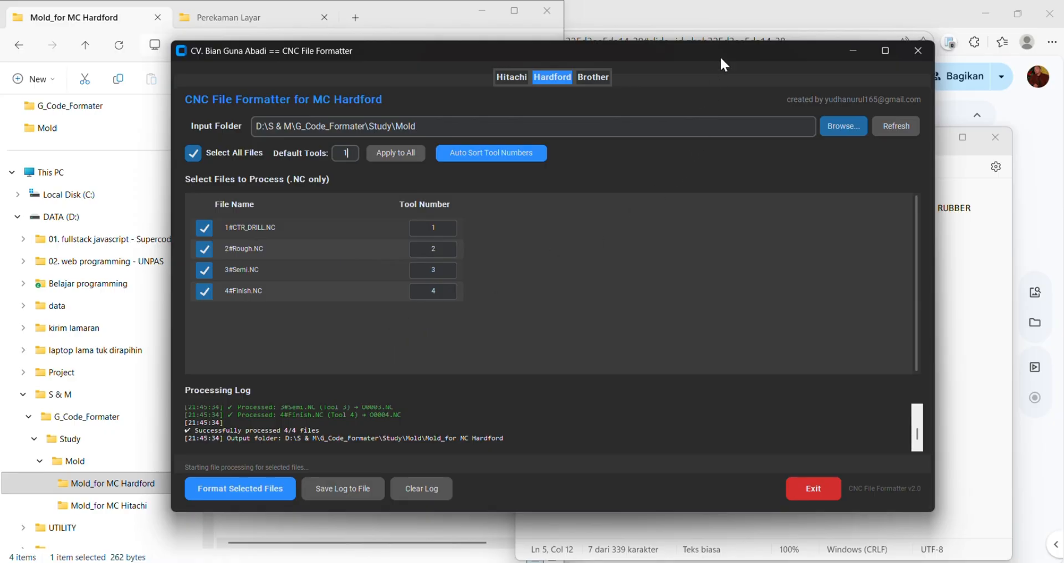
{"action": "left_click_drag", "start_coordinate": [720, 56], "coordinate": [757, 40]}
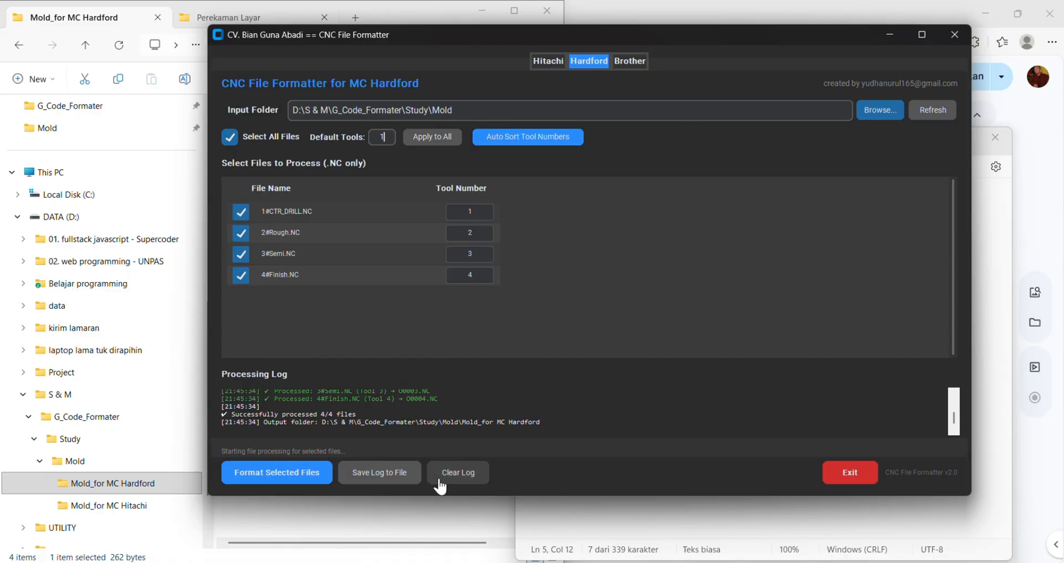
{"action": "left_click", "coordinate": [560, 421]}
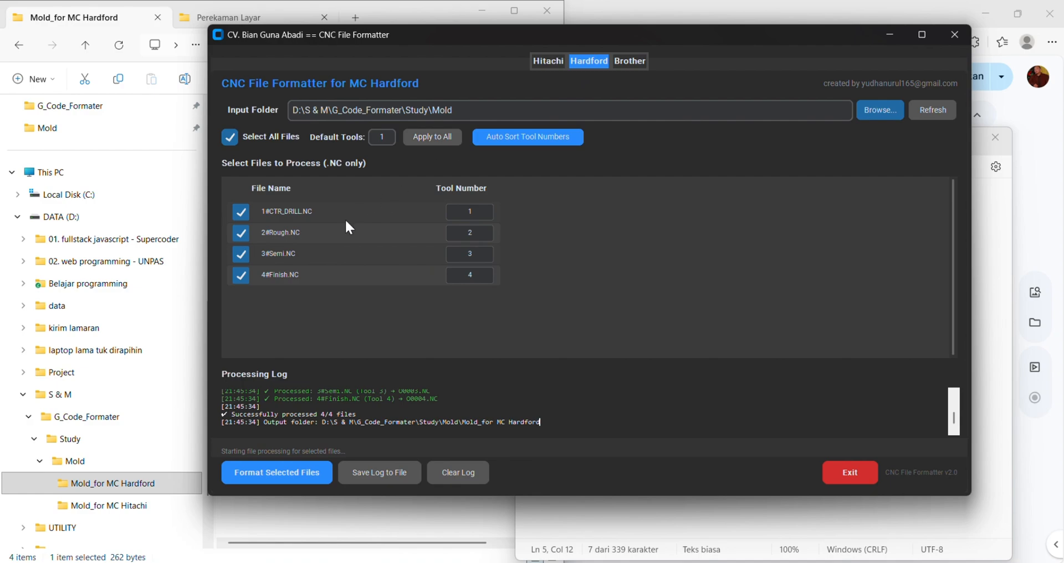
{"action": "left_click", "coordinate": [387, 475]}
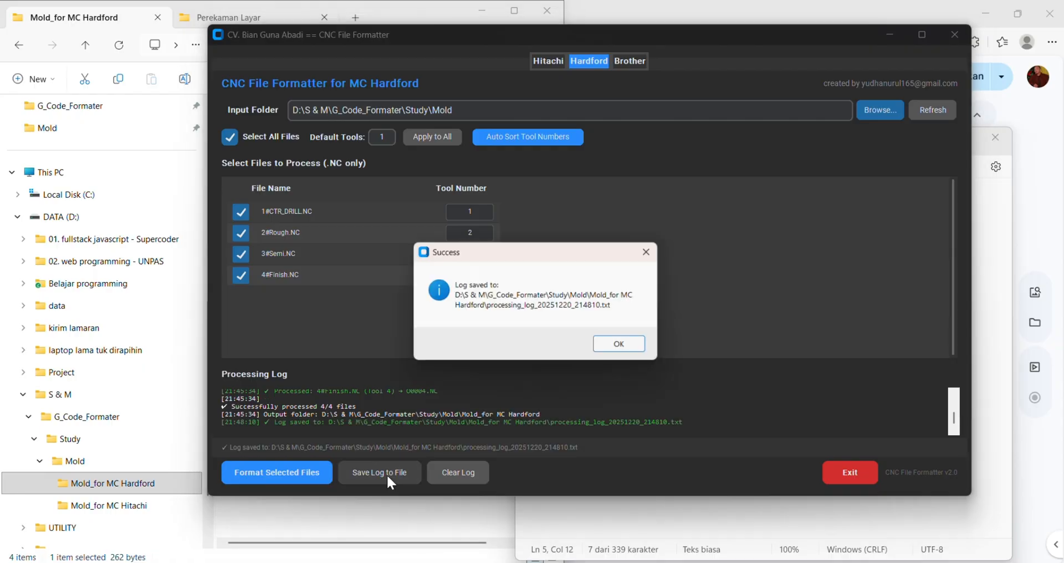
{"action": "left_click", "coordinate": [630, 347]}
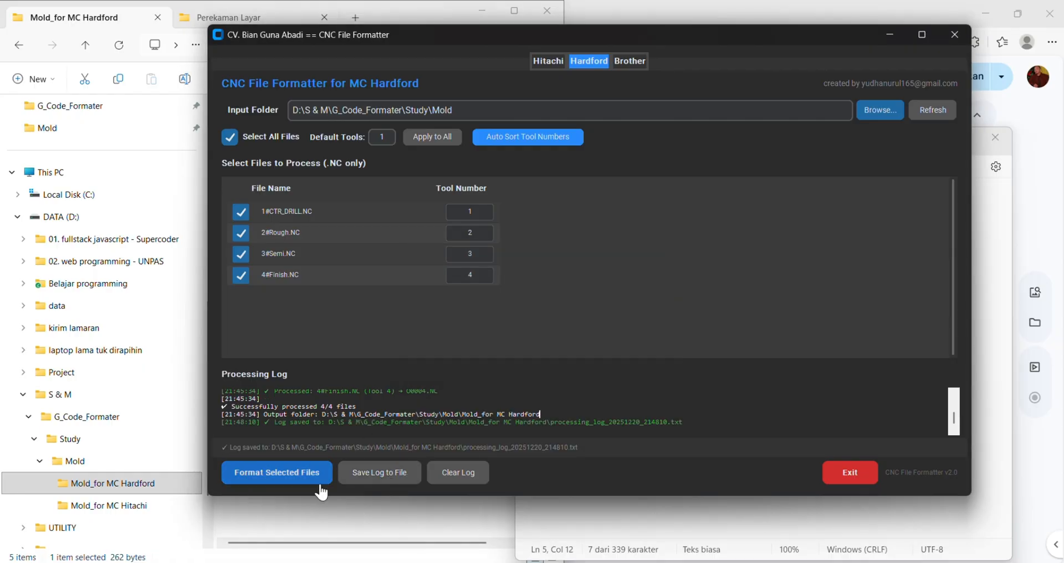
- Open the saved processing log from the Mold_for MC Hardford folder and compare it with the log in CNC File Formatter
{"action": "left_click", "coordinate": [286, 531]}
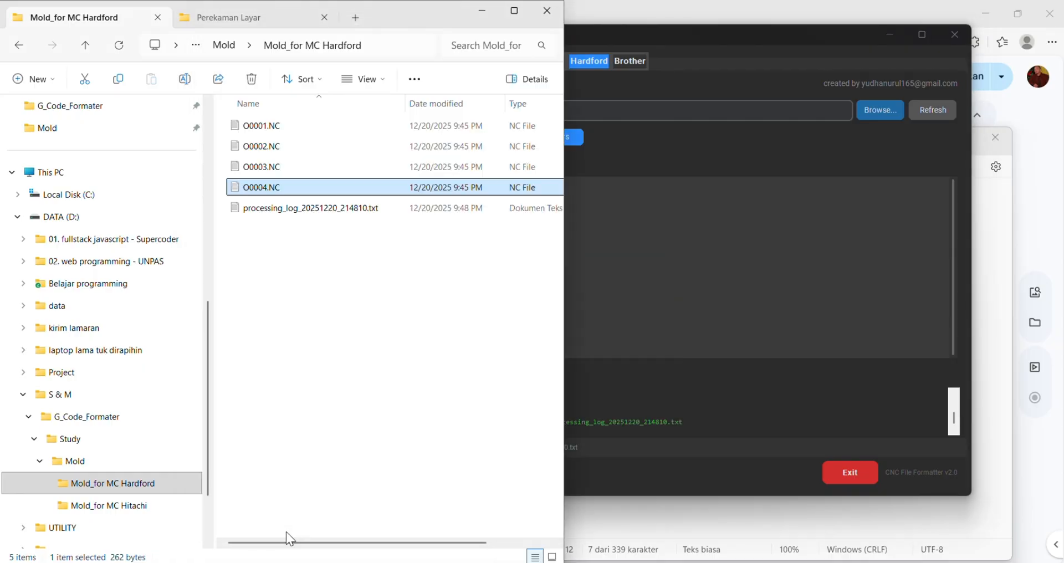
{"action": "double_click", "coordinate": [297, 209]}
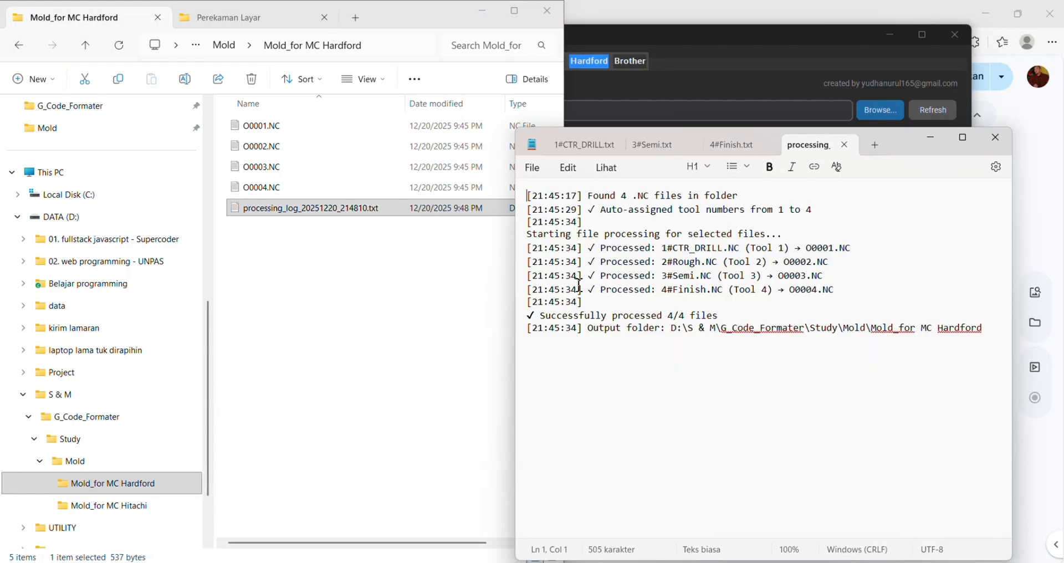
{"action": "left_click", "coordinate": [673, 352]}
{"action": "left_click_drag", "start_coordinate": [901, 141], "coordinate": [764, 122]}
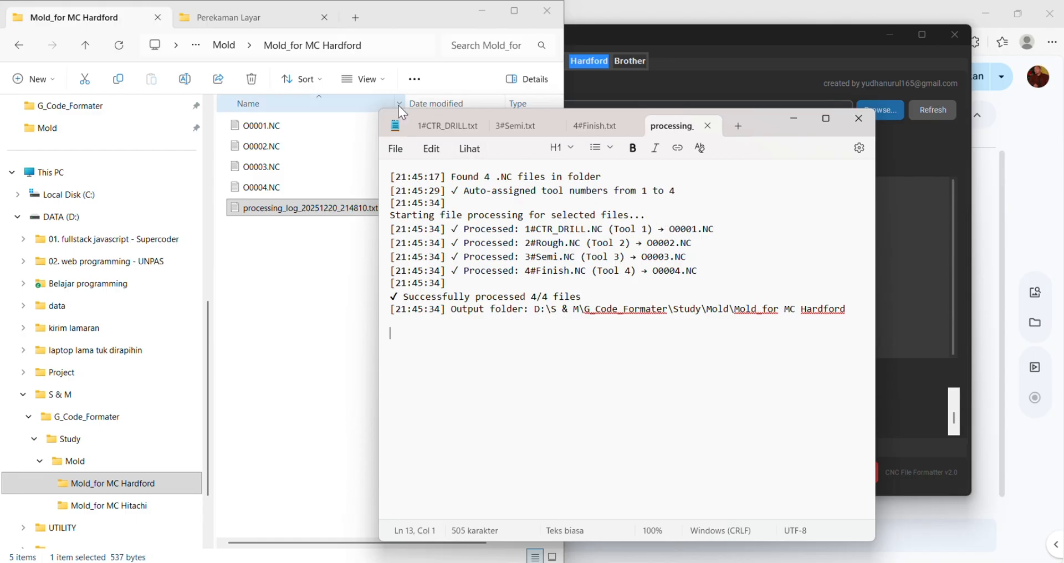
{"action": "left_click", "coordinate": [408, 25]}
{"action": "left_click", "coordinate": [692, 44]}
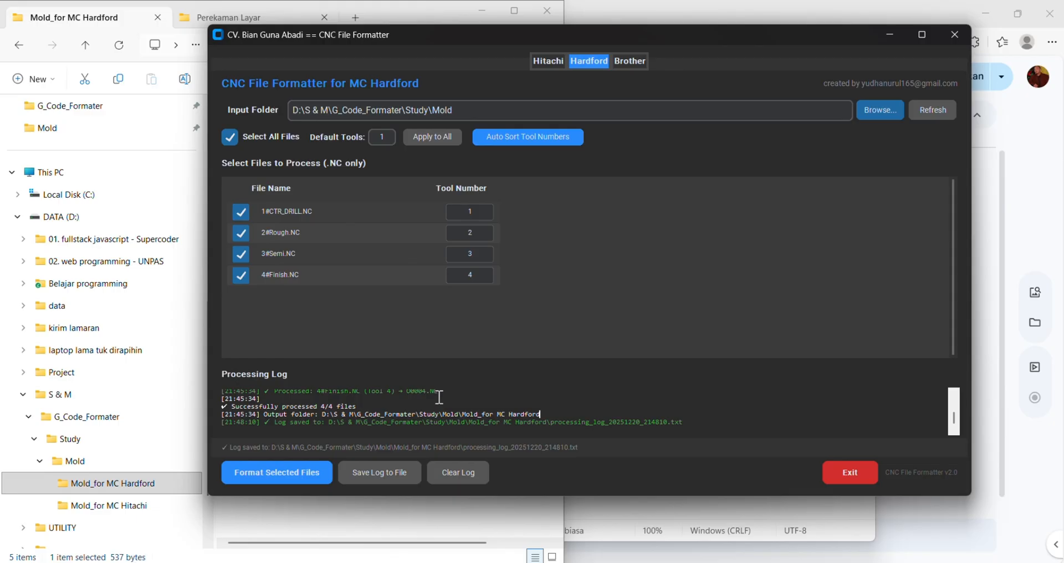
{"action": "left_click", "coordinate": [636, 510]}
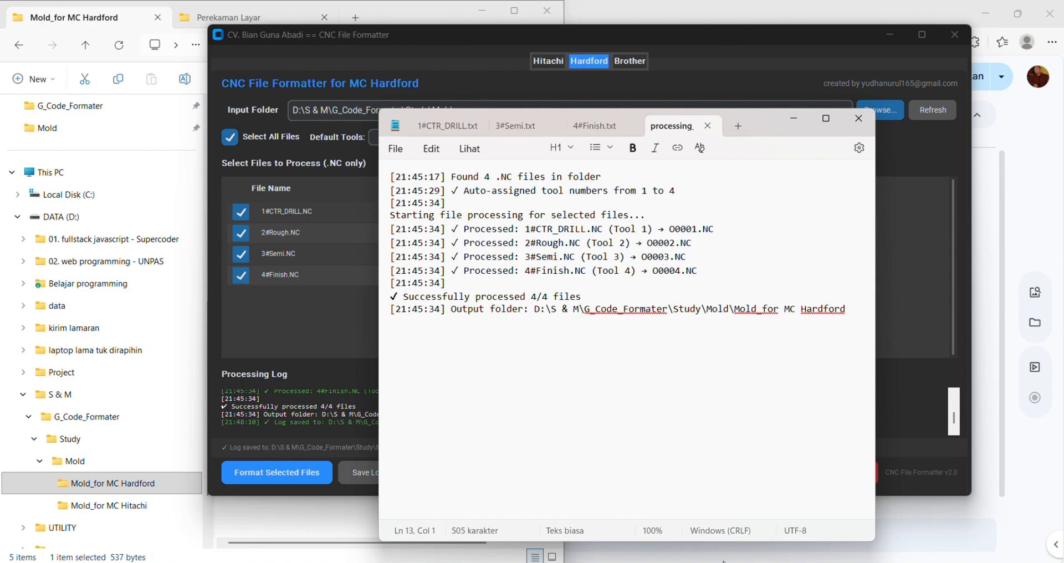
- Open the original 2#Rough.NC from the Mold folder, examine its header comments, and return to CNC File Formatter
{"action": "left_click", "coordinate": [71, 462]}
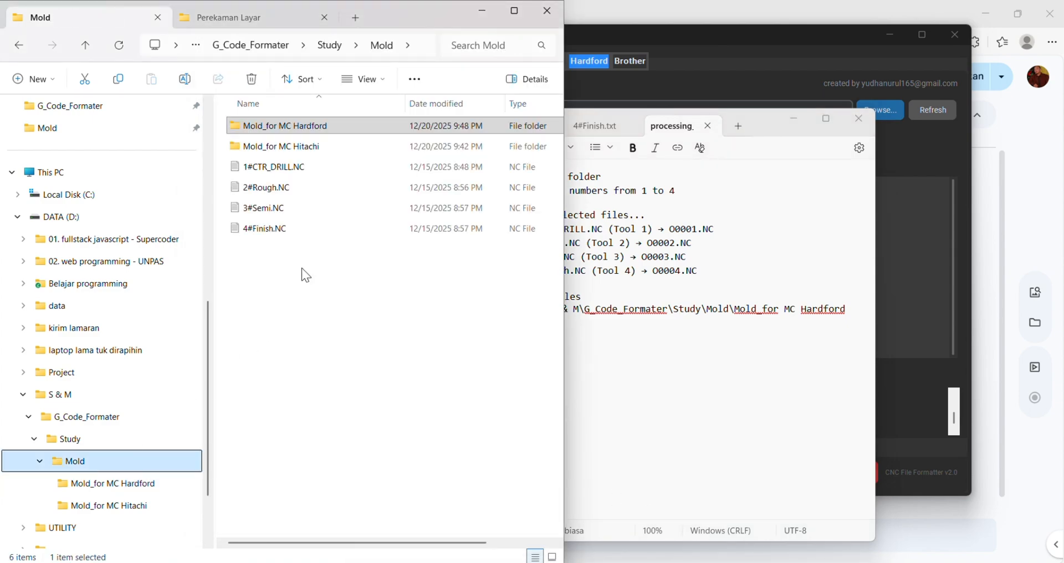
{"action": "double_click", "coordinate": [277, 188]}
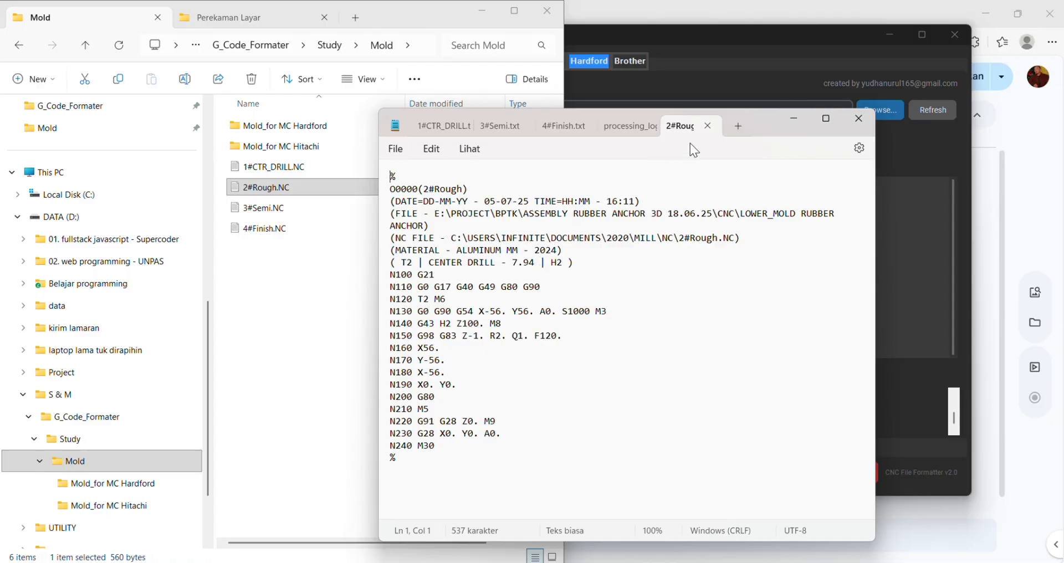
{"action": "left_click_drag", "start_coordinate": [762, 126], "coordinate": [517, 111]}
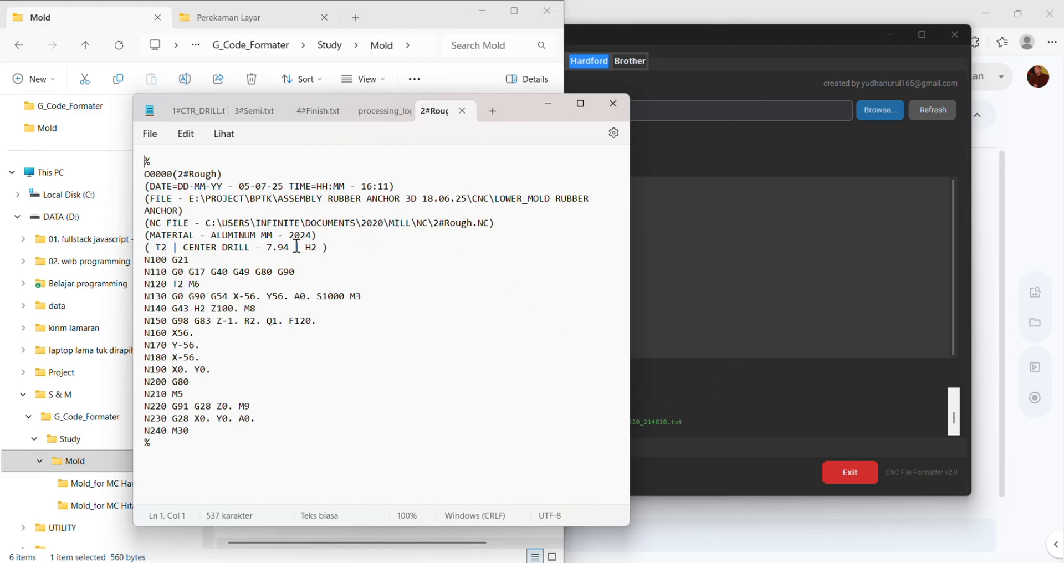
{"action": "left_click", "coordinate": [355, 236]}
{"action": "left_click", "coordinate": [349, 247]}
{"action": "left_click", "coordinate": [707, 344]}
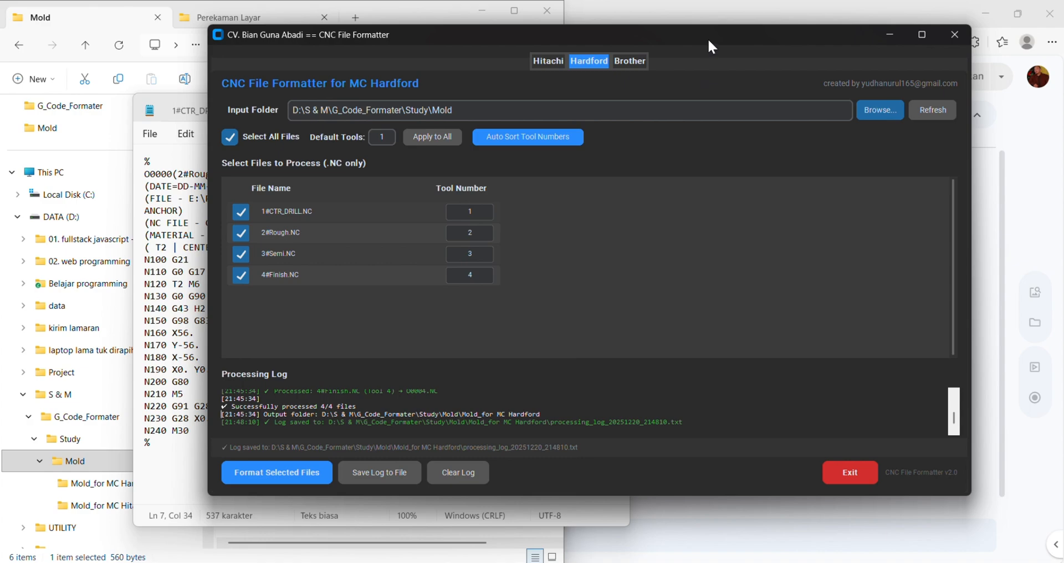
{"action": "left_click_drag", "start_coordinate": [704, 38], "coordinate": [631, 76]}
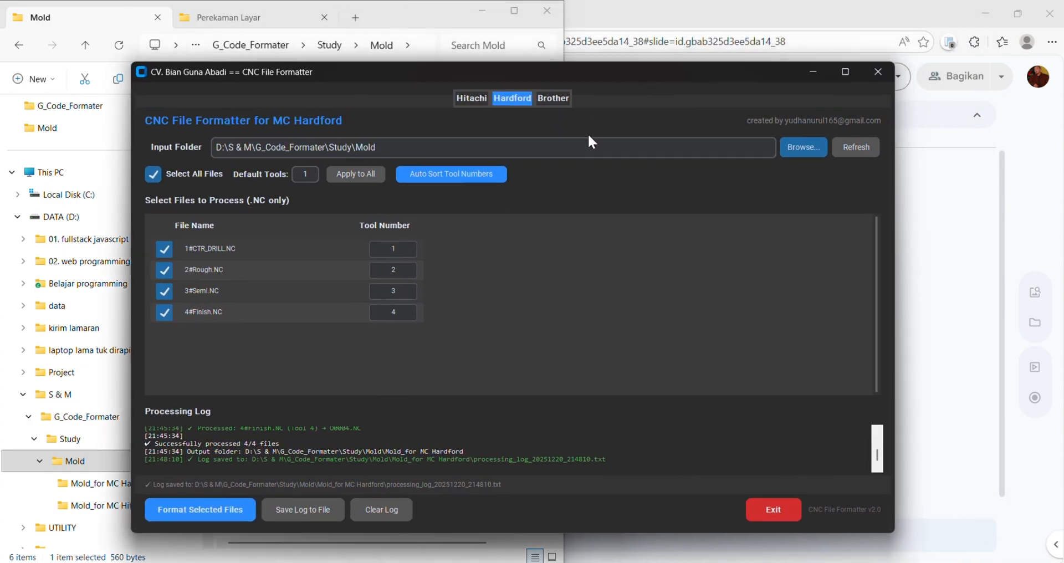